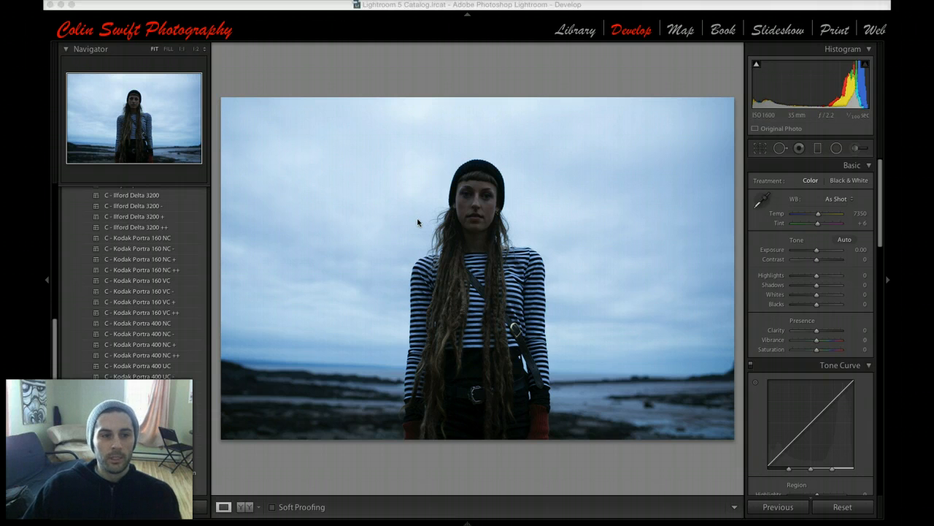
Step: Apply a film preset from the VSCO Film 02 LR4 Canon preset folder to the portrait
scroll(122, 288, up, 2)
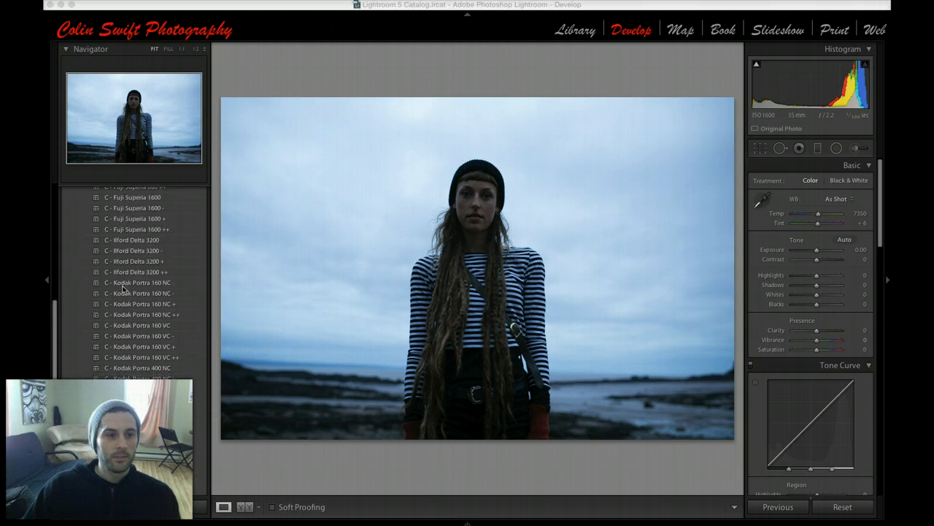
scroll(123, 288, up, 10)
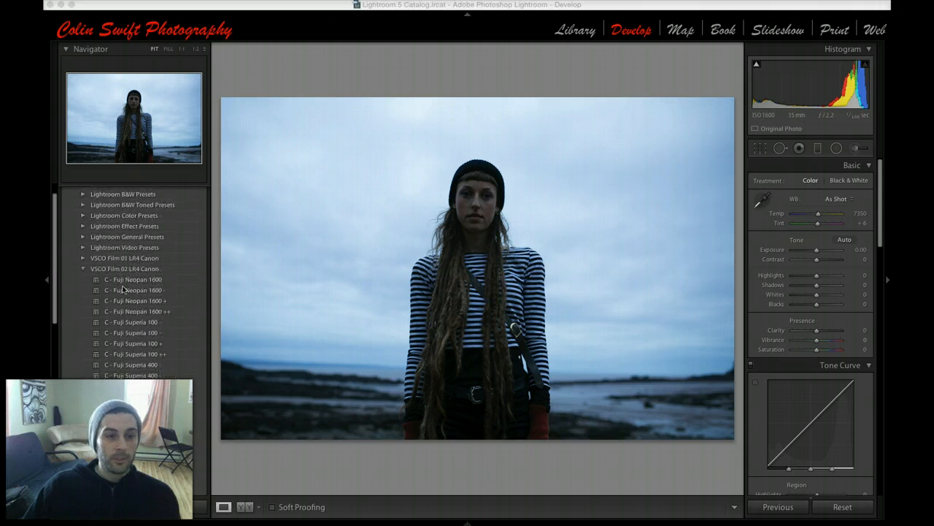
scroll(123, 290, up, 1)
click(83, 276)
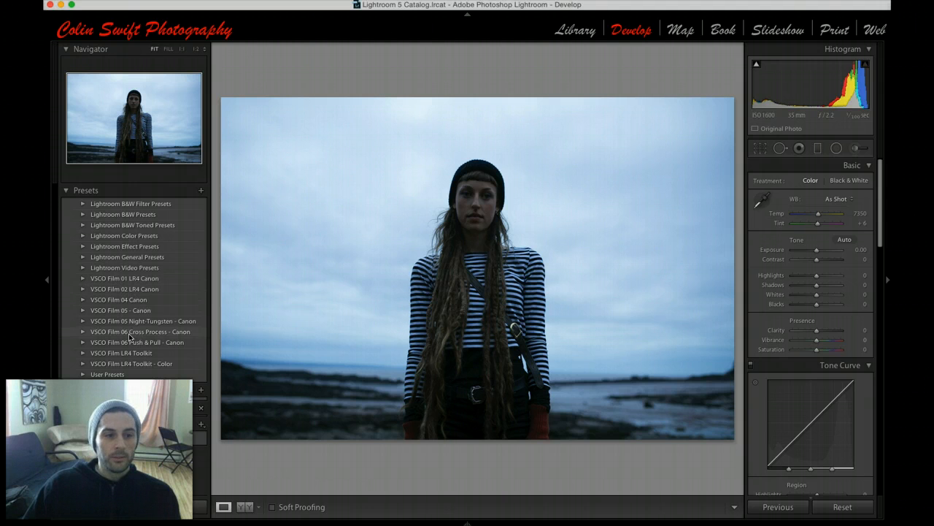
click(82, 289)
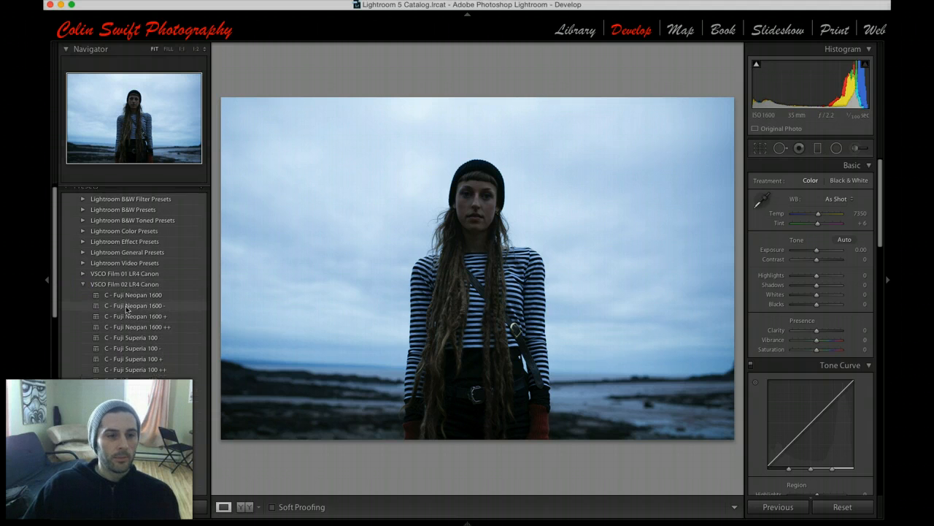
scroll(135, 325, down, 2)
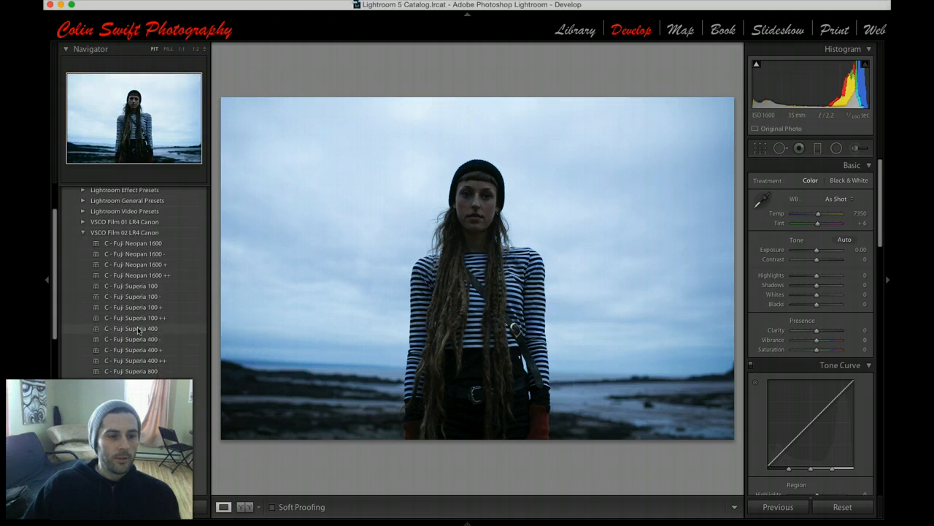
click(129, 437)
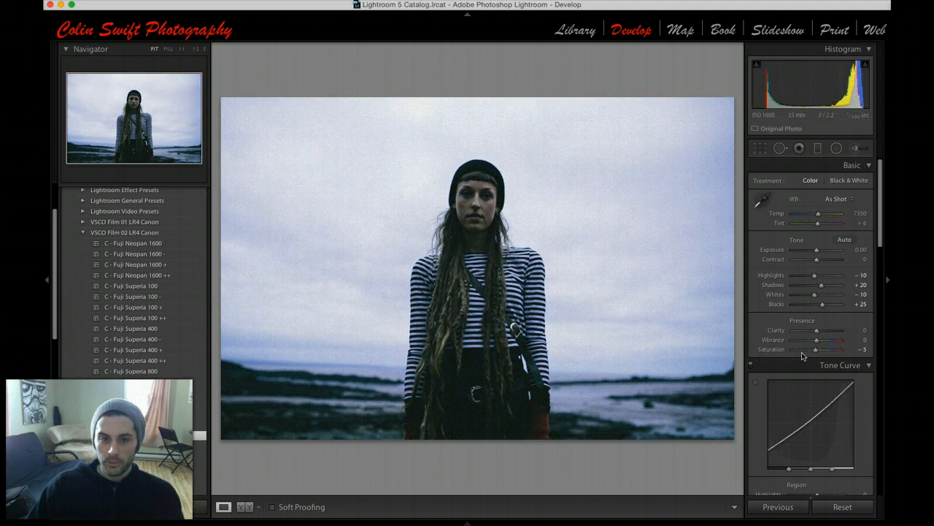
Step: Remove the film grain from the portrait by resetting the grain amount to 0
scroll(802, 354, down, 5)
scroll(801, 356, down, 10)
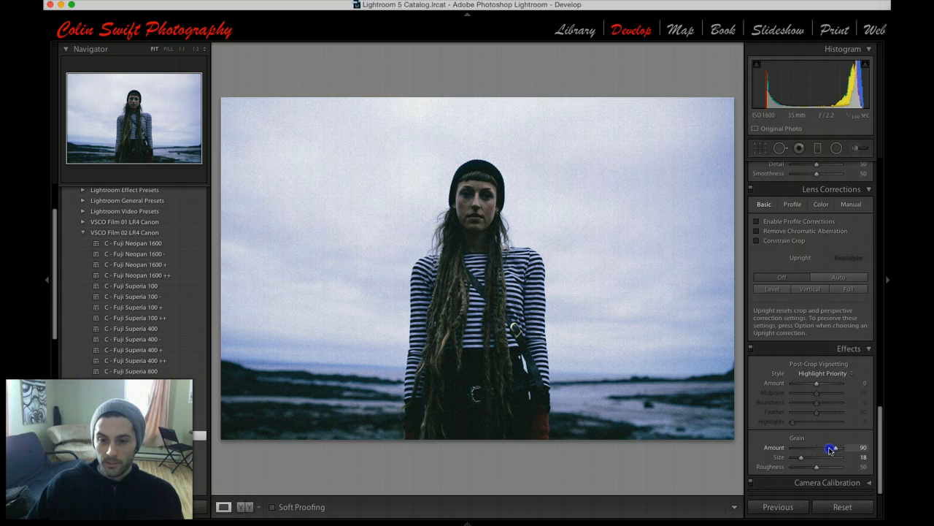
double_click(775, 448)
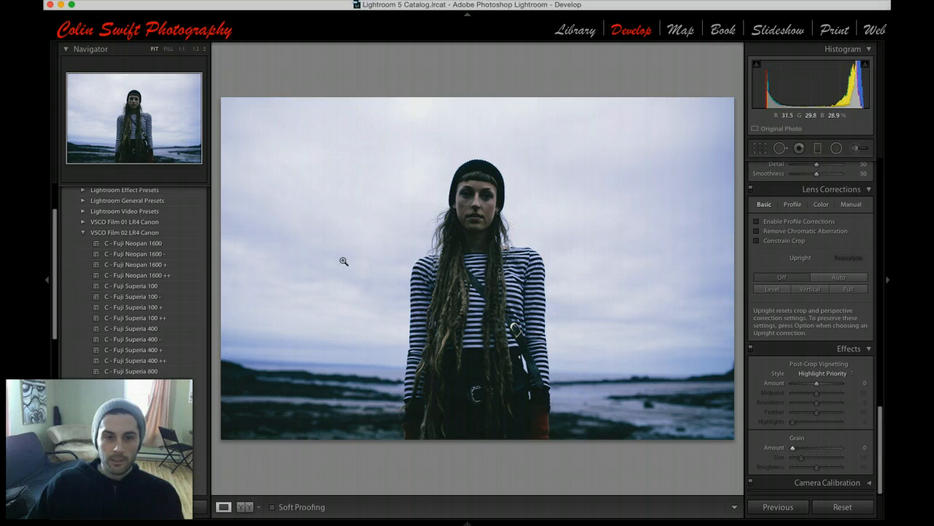
Step: Enable lens profile corrections for the portrait
scroll(822, 344, up, 5)
scroll(822, 344, up, 3)
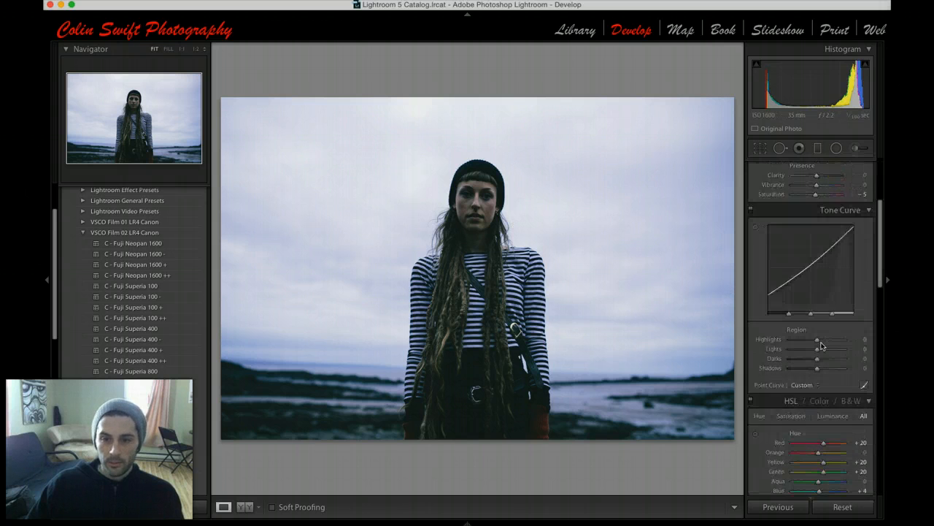
scroll(803, 292, down, 15)
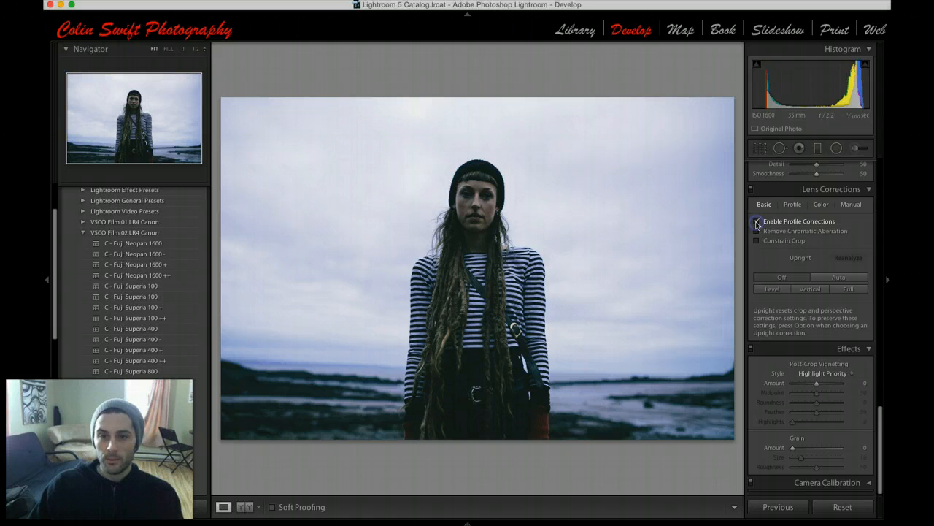
click(757, 224)
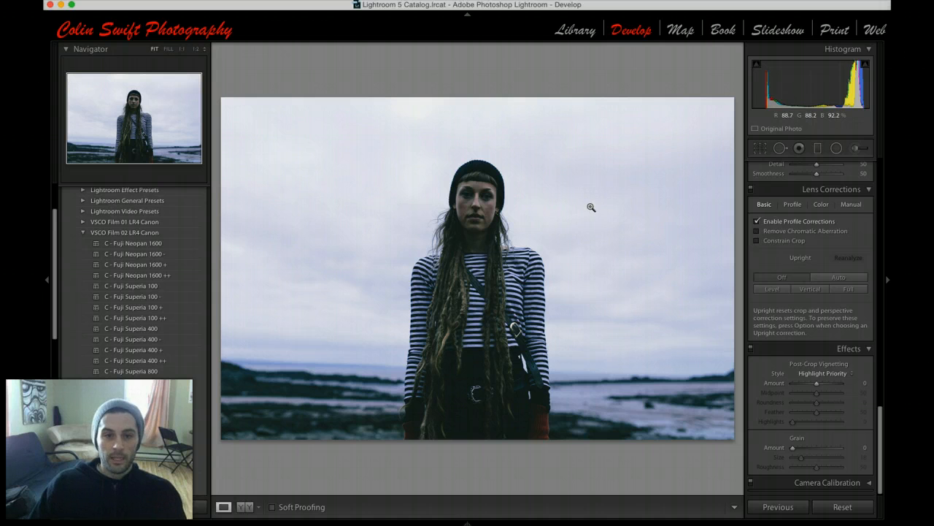
scroll(826, 293, up, 3)
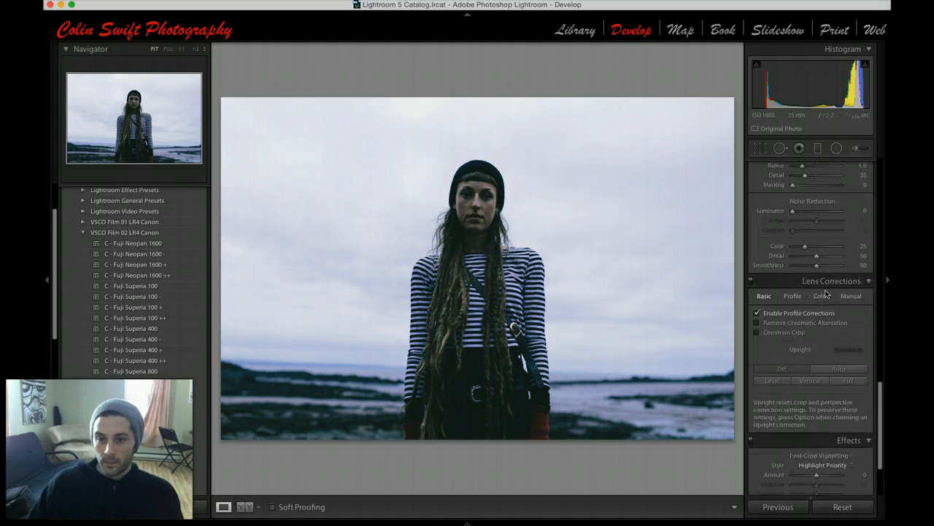
scroll(821, 329, down, 1)
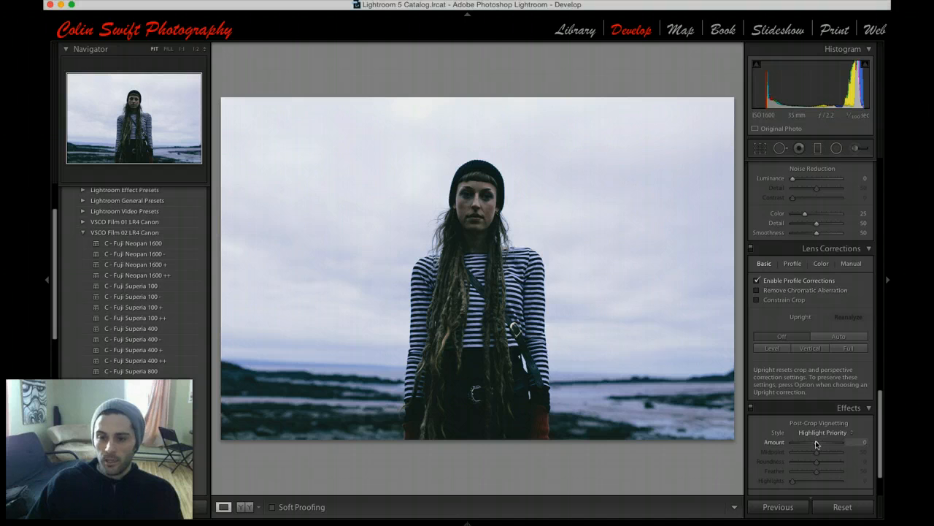
drag(816, 445, 816, 447)
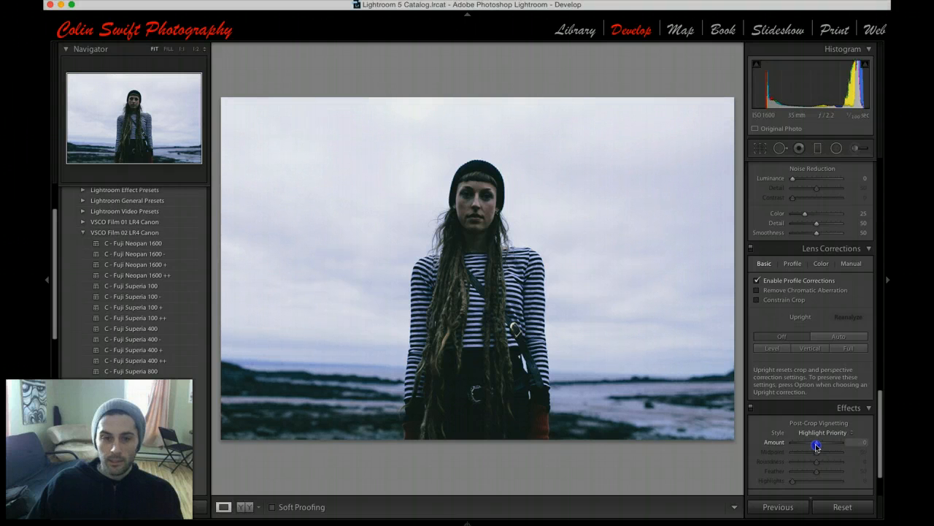
Step: Brighten and warm the portrait by setting Exposure to +0.95 and the white balance temperature to 11214
scroll(815, 329, up, 10)
scroll(815, 298, up, 8)
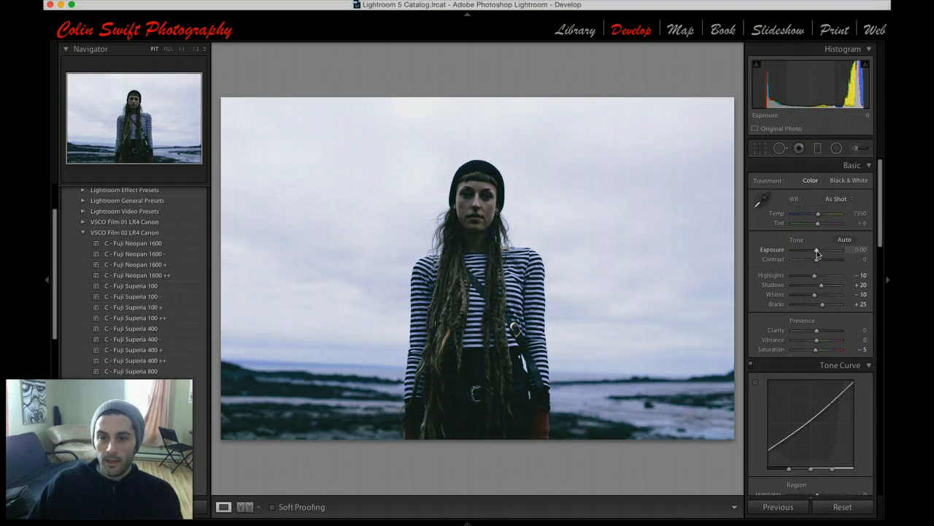
drag(817, 253, 822, 252)
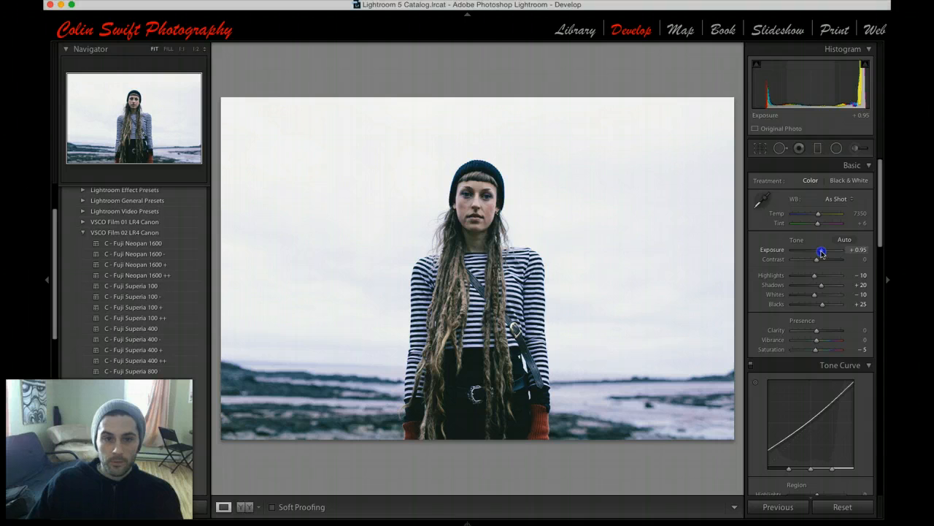
drag(821, 253, 821, 252)
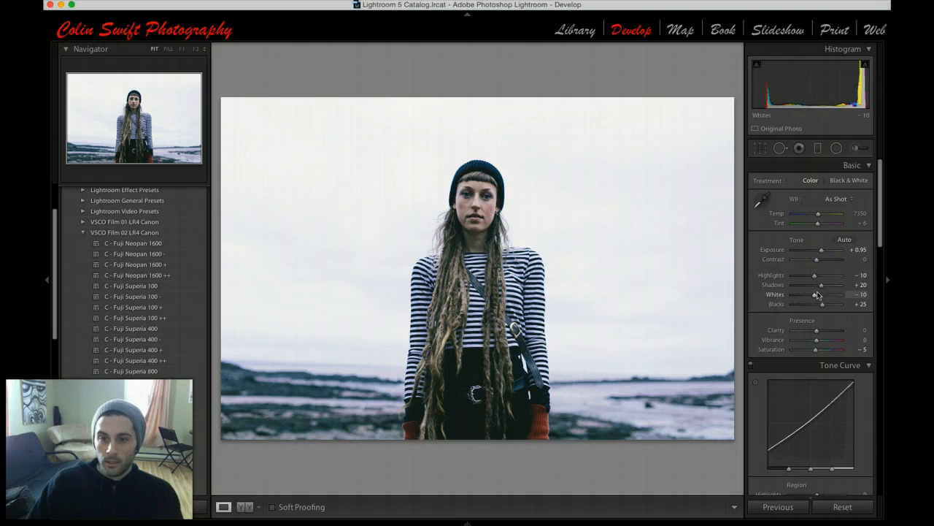
drag(819, 214, 828, 215)
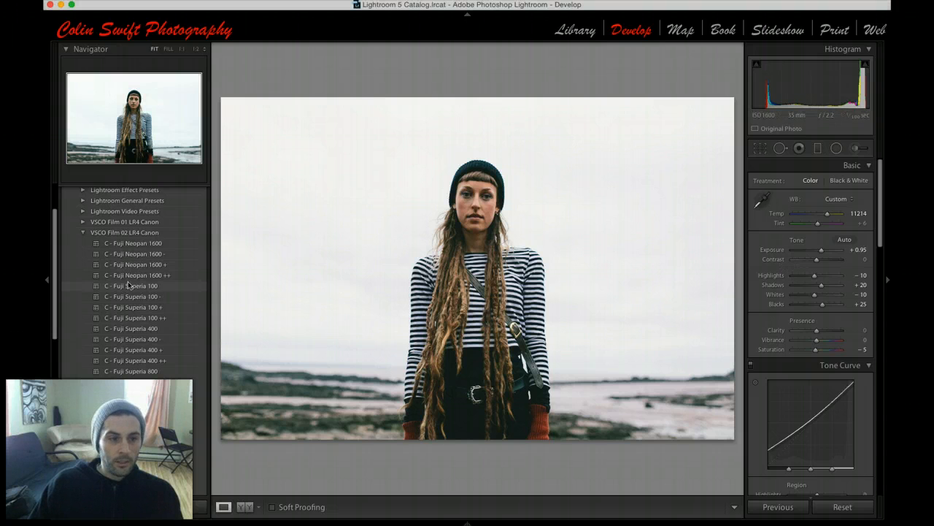
scroll(129, 289, down, 3)
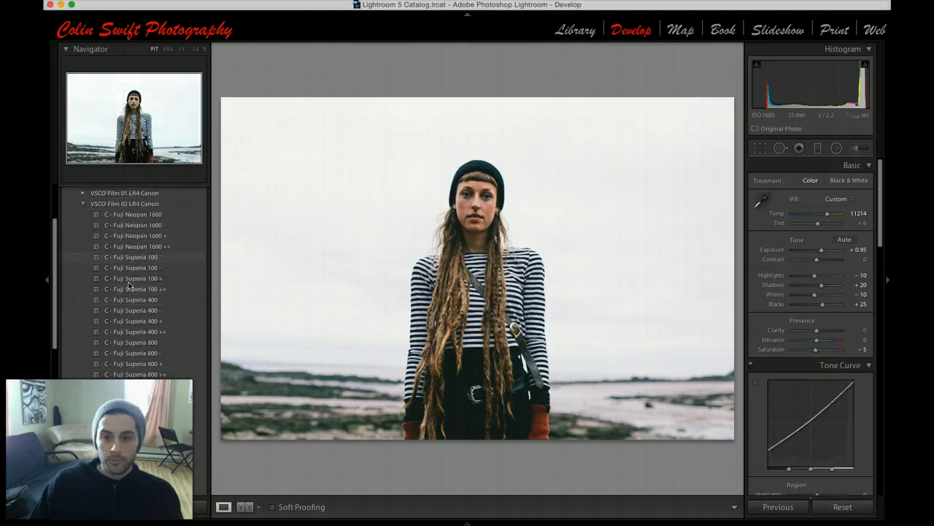
scroll(122, 300, down, 8)
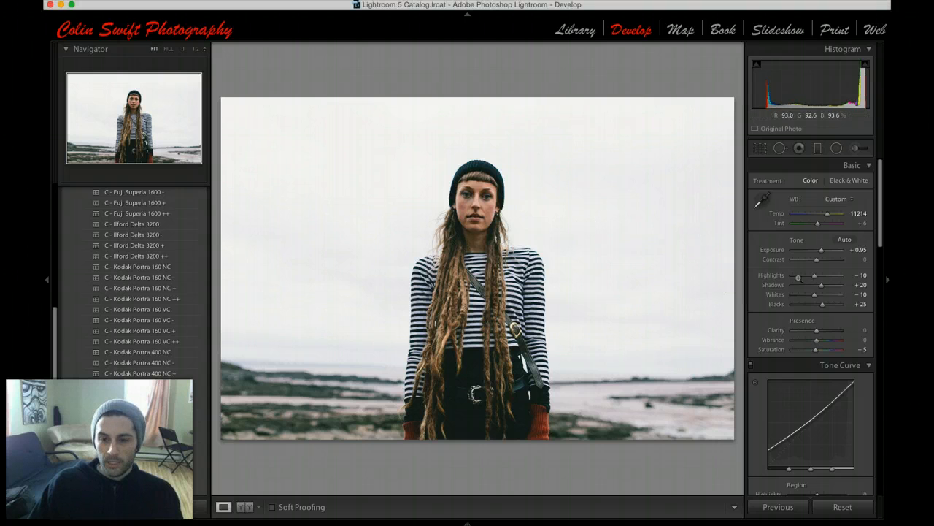
Step: Adjust the HSL saturation values to Red -43, Orange -46 and Yellow +66
scroll(797, 281, down, 10)
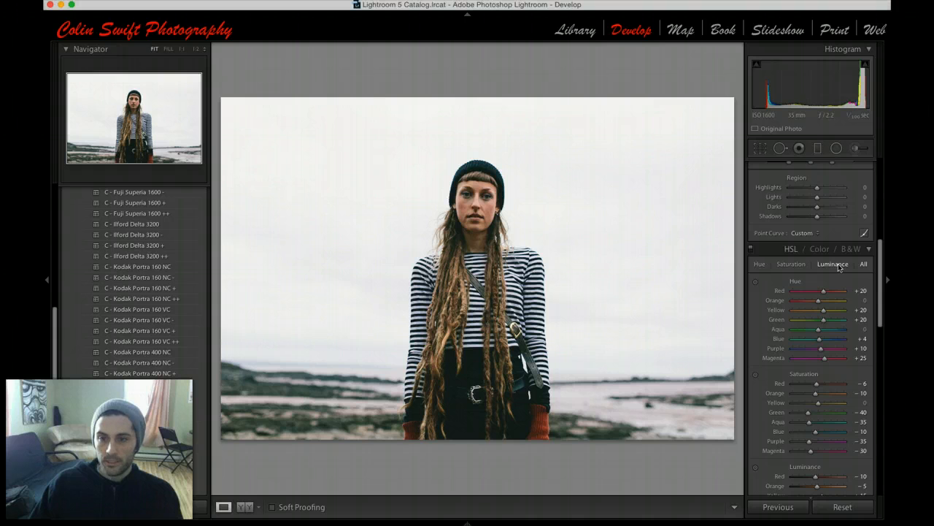
scroll(839, 267, down, 5)
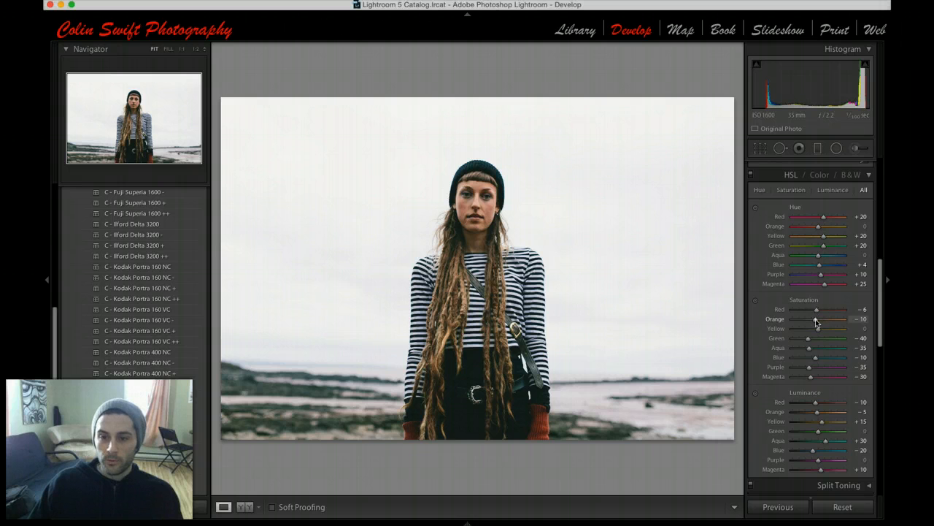
drag(816, 321, 809, 323)
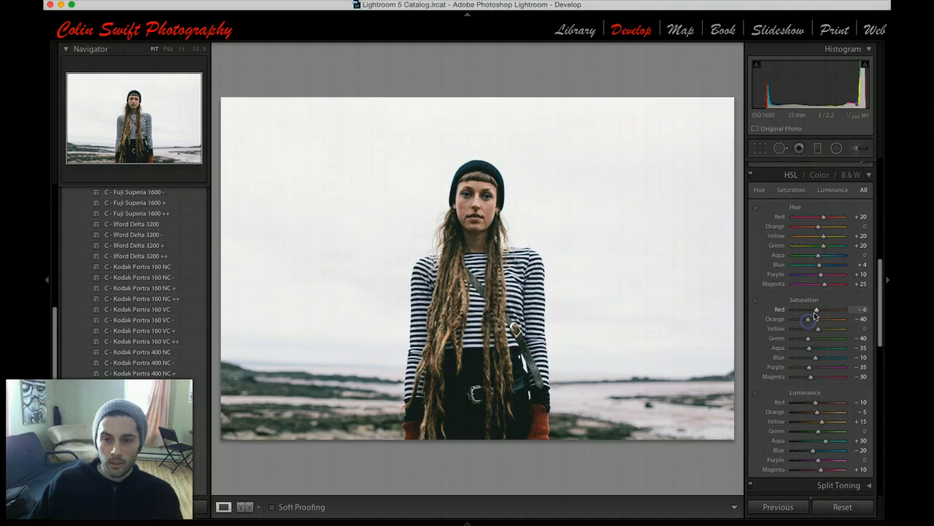
drag(816, 310, 812, 313)
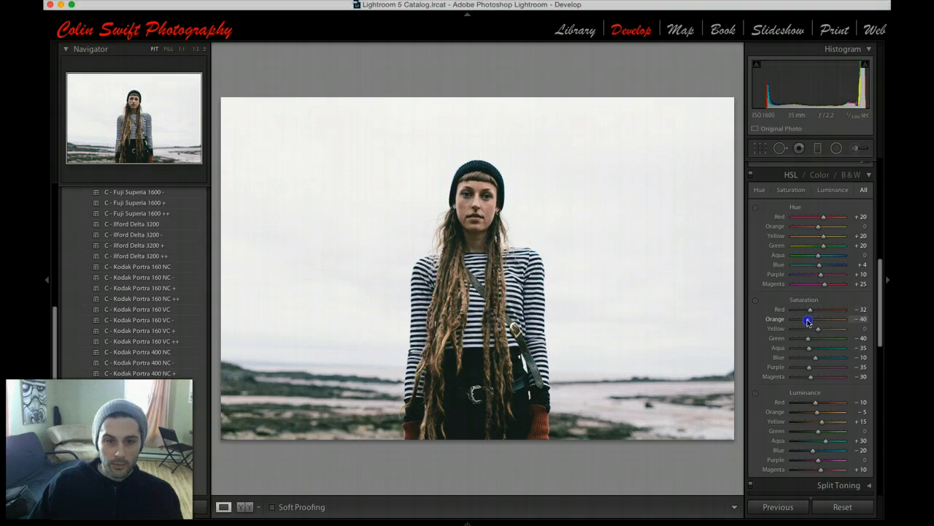
drag(807, 321, 805, 322)
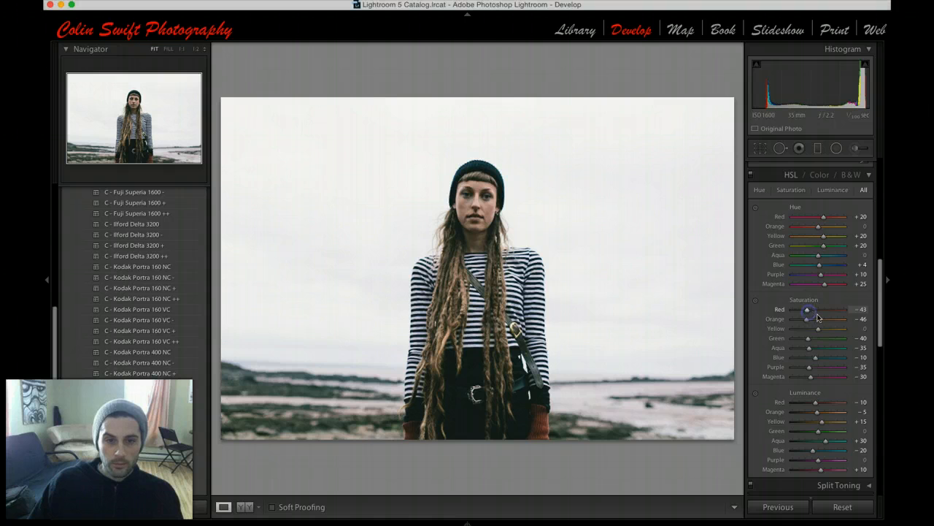
drag(818, 330, 837, 332)
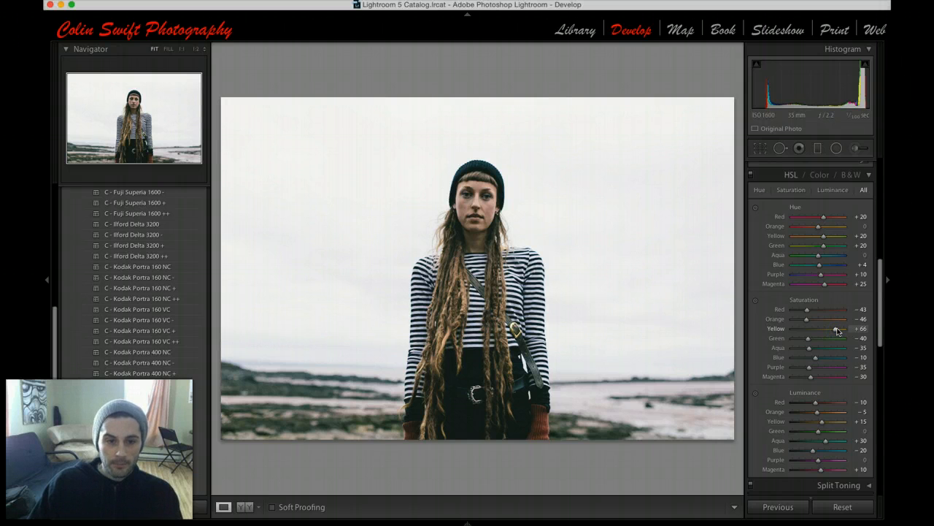
Step: Add definition to the portrait by setting Clarity to +12 and the sharpening amount to 38
scroll(826, 221, up, 10)
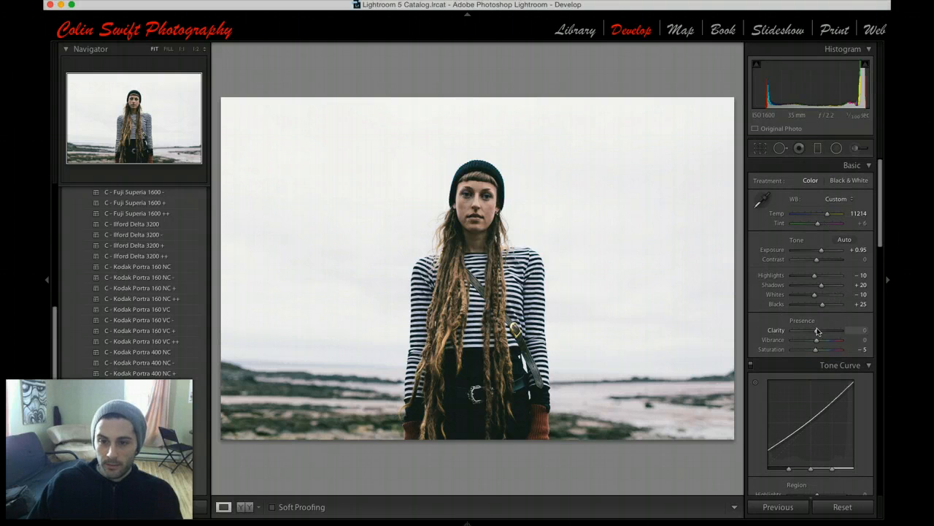
drag(818, 333, 818, 333)
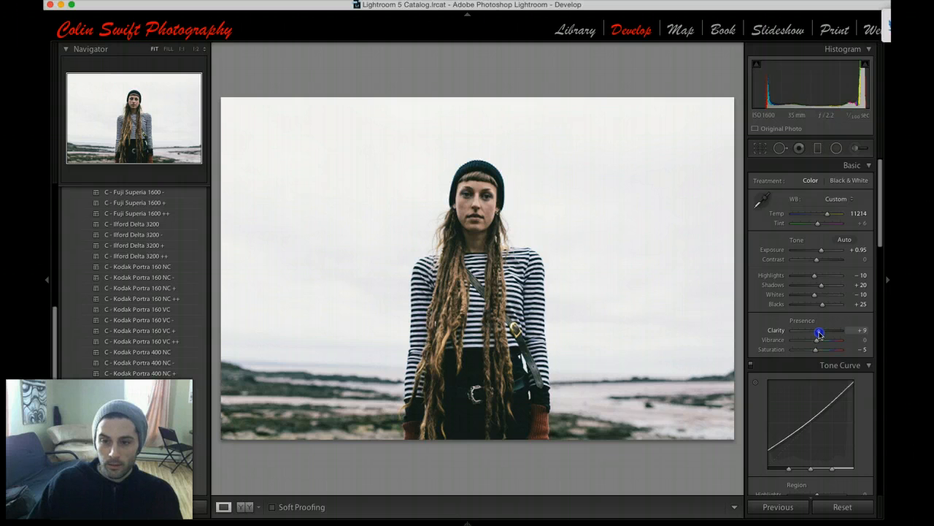
drag(819, 334, 820, 334)
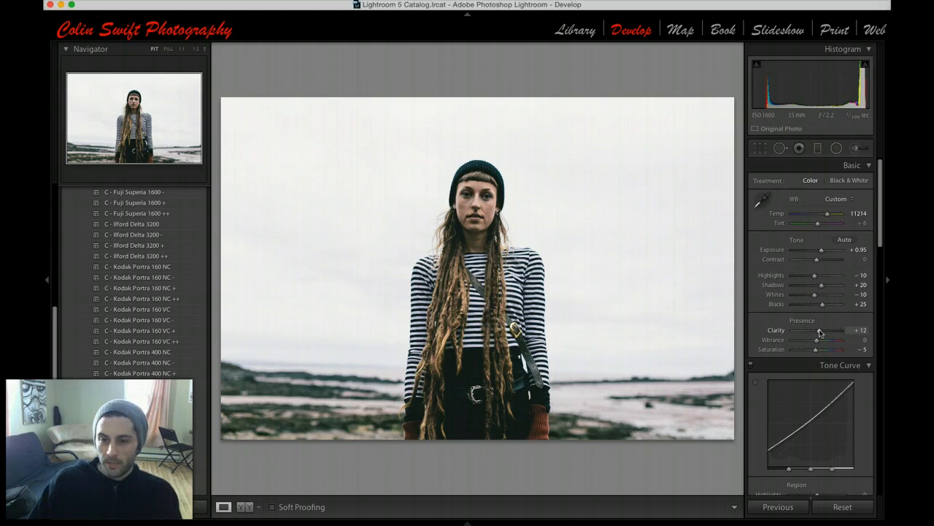
scroll(819, 332, down, 15)
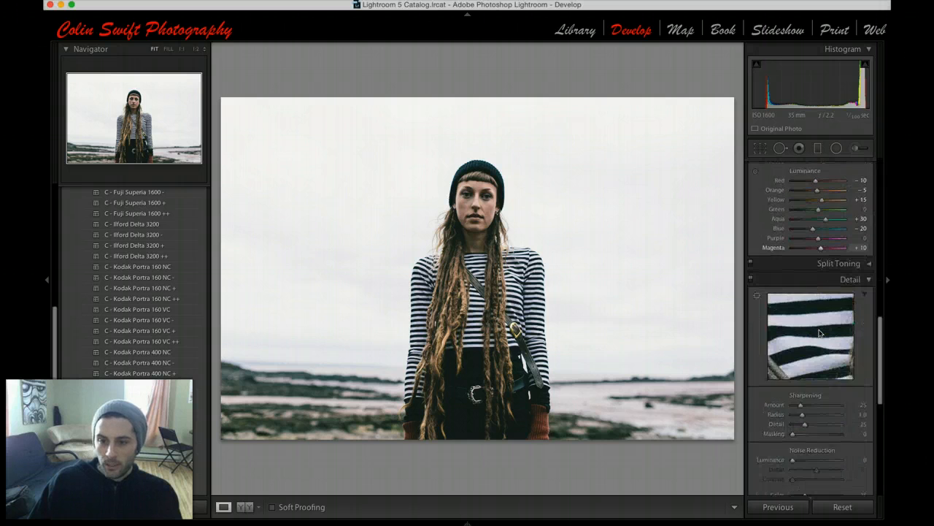
drag(804, 280, 805, 277)
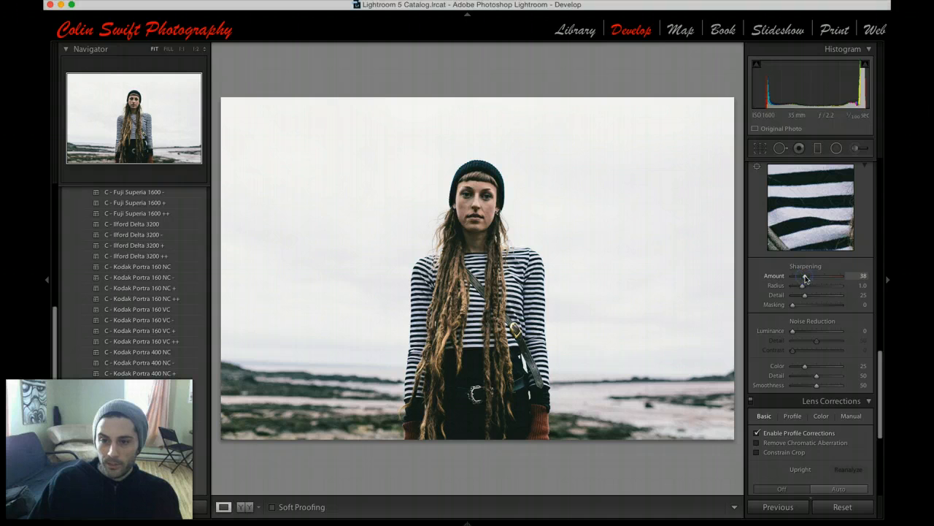
Step: Fine-tune the basic tone and white balance with Temp 10356, Highlights -25, Shadows +30, Blacks +13 and Contrast +7
scroll(809, 324, up, 15)
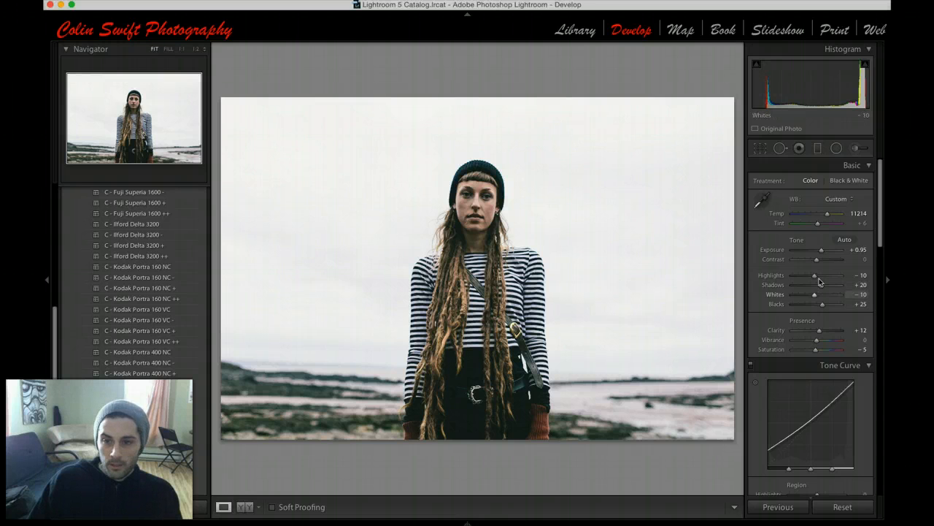
drag(828, 216, 827, 217)
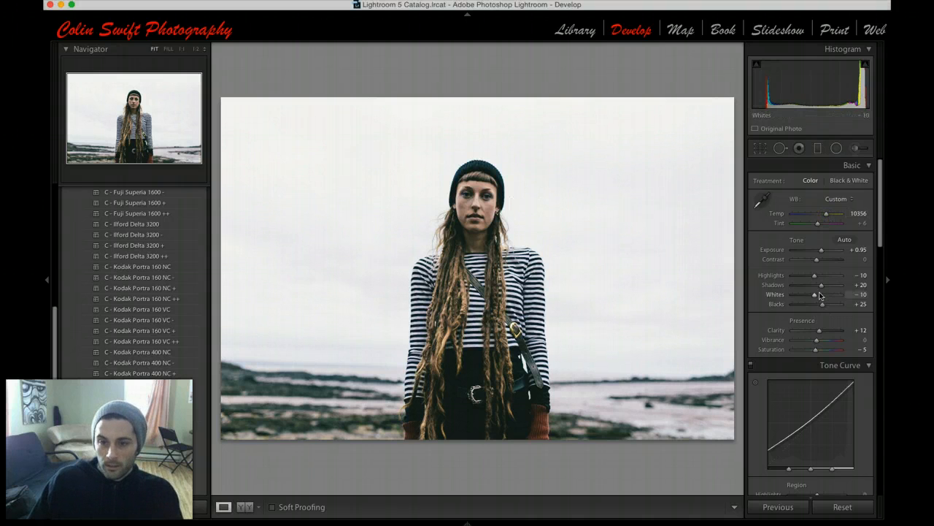
drag(821, 287, 819, 307)
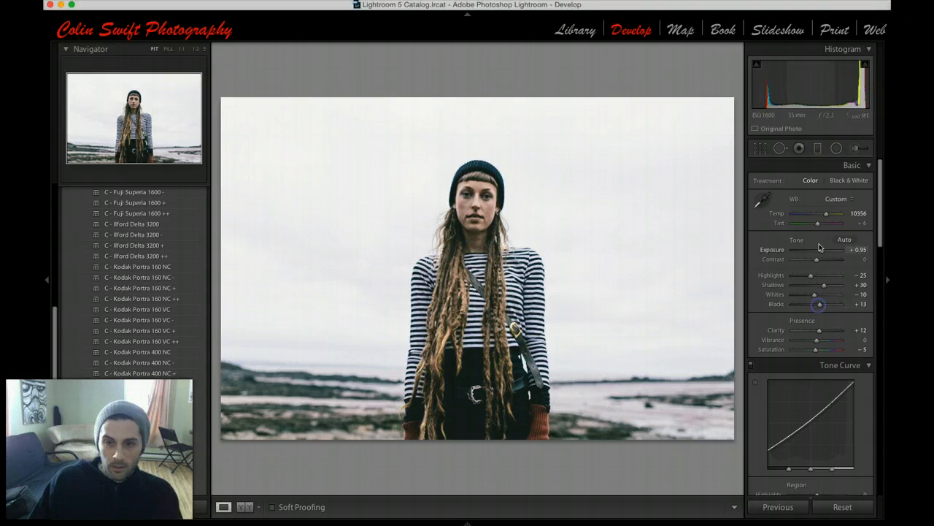
drag(817, 261, 818, 261)
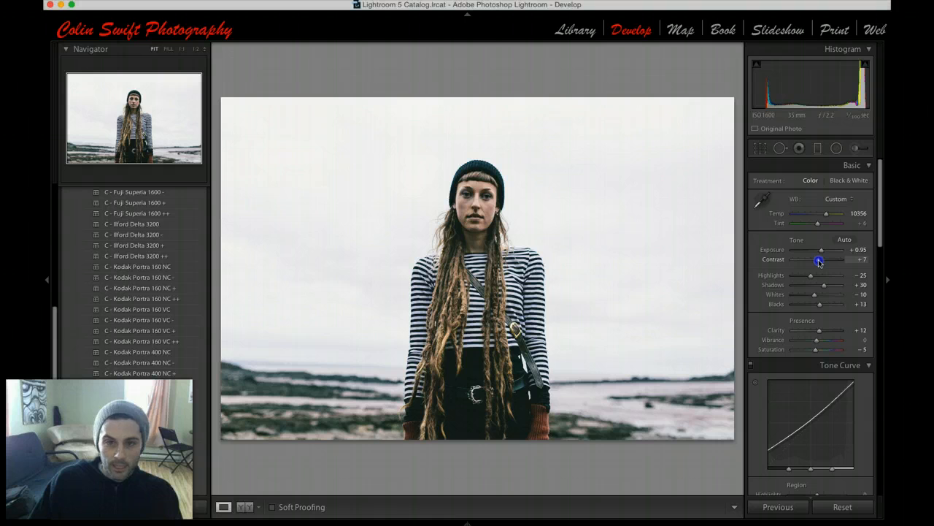
Step: Add a small inverted-mask radial filter over the iris of the eye on the image's right side and set its Exposure to 0.24
drag(819, 260, 818, 259)
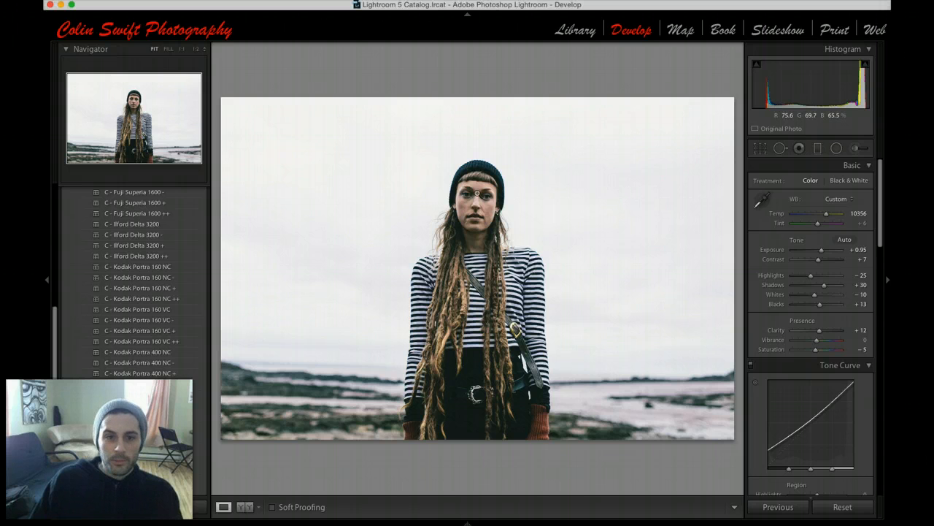
click(475, 193)
drag(514, 187, 497, 227)
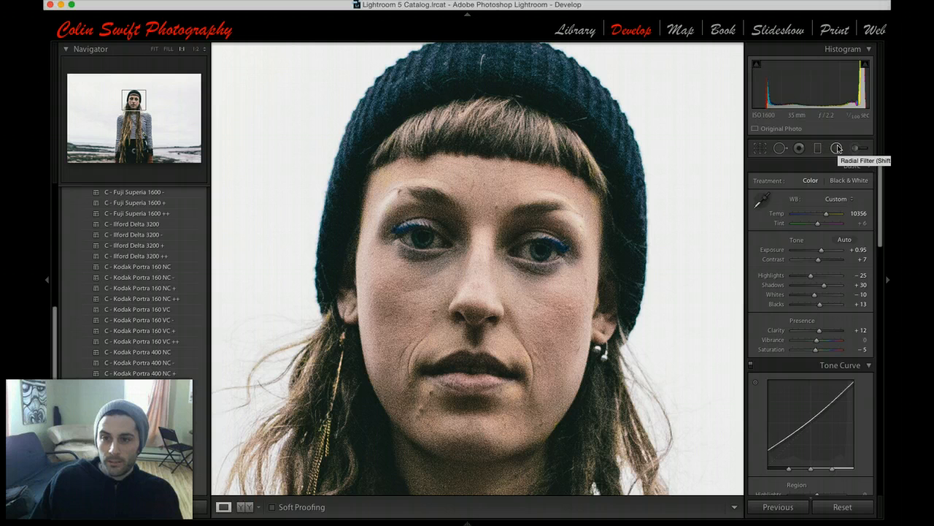
click(837, 148)
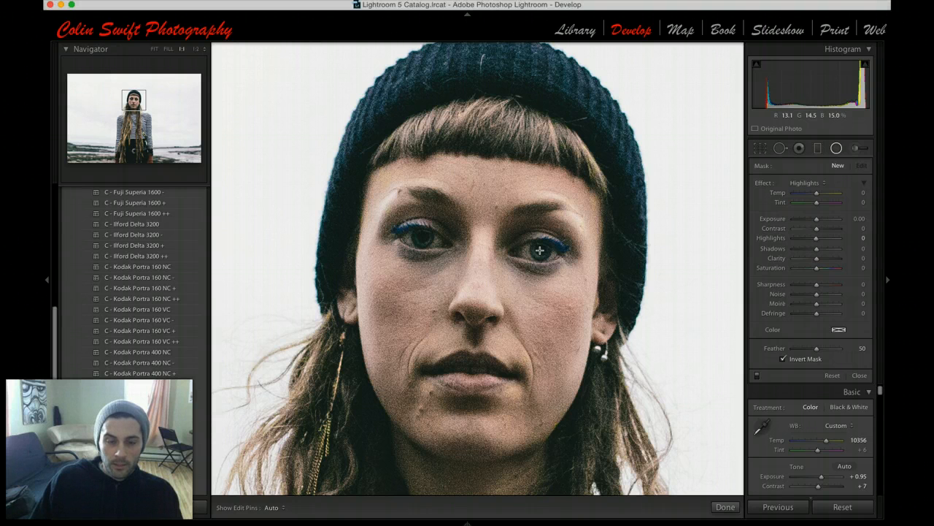
drag(539, 251, 552, 261)
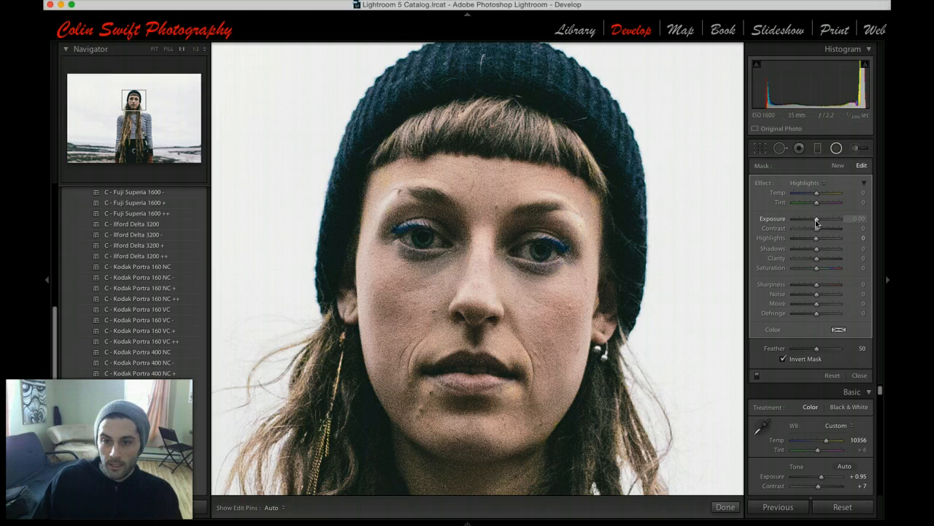
drag(818, 222, 820, 222)
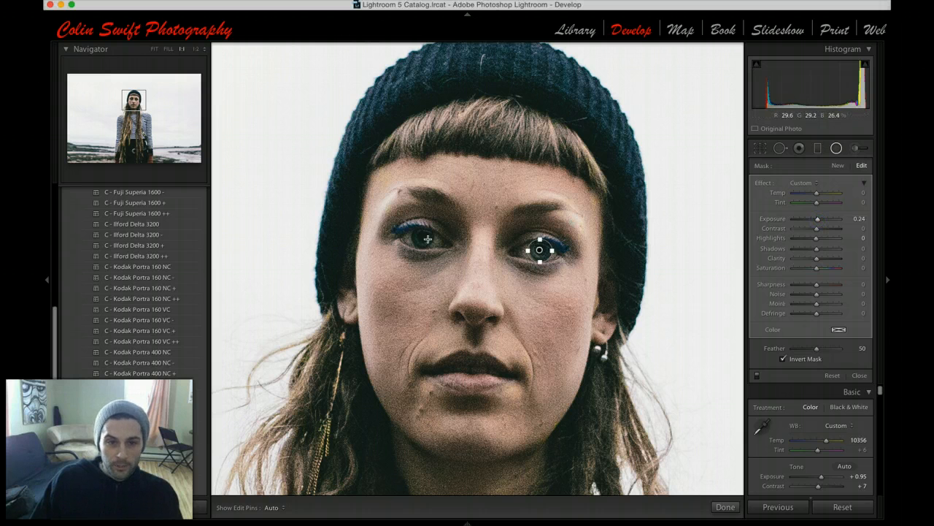
click(726, 507)
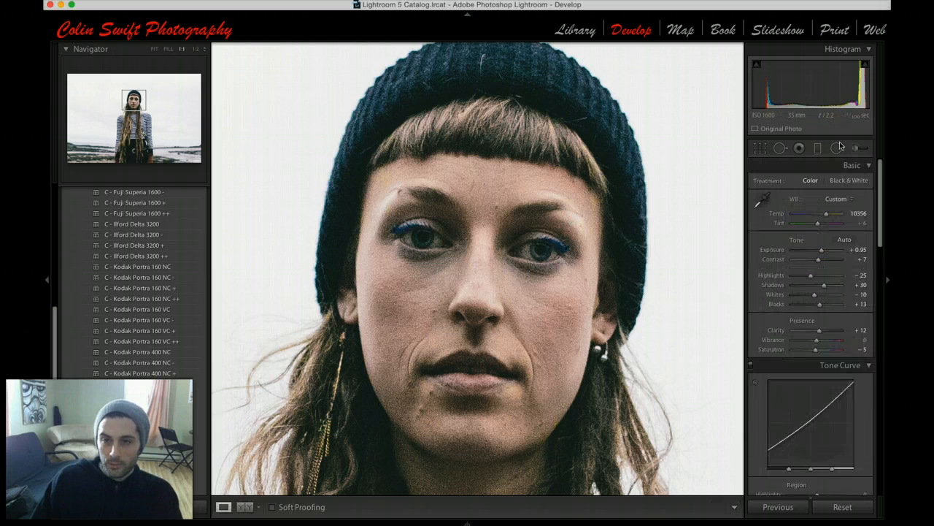
Step: Add a second small radial filter over the iris of the eye on the image's left side with Exposure 0.44
click(836, 148)
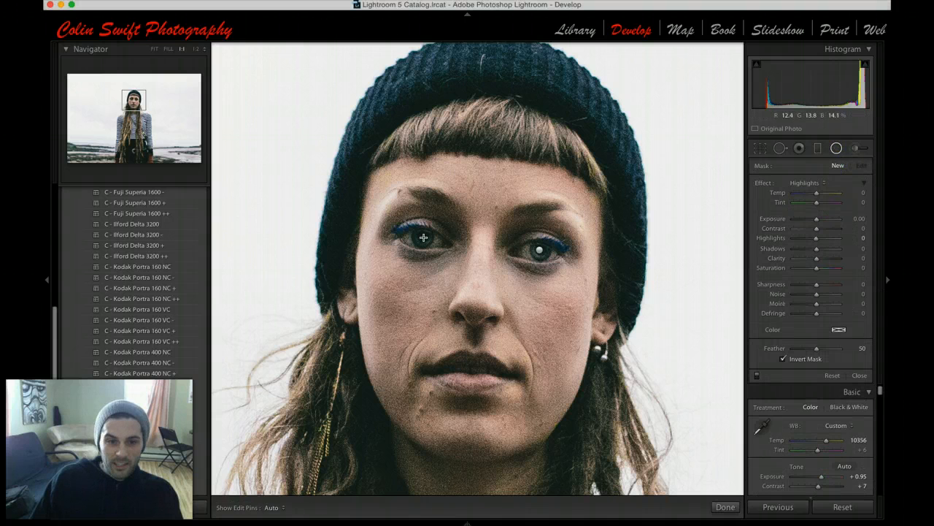
drag(422, 237, 433, 248)
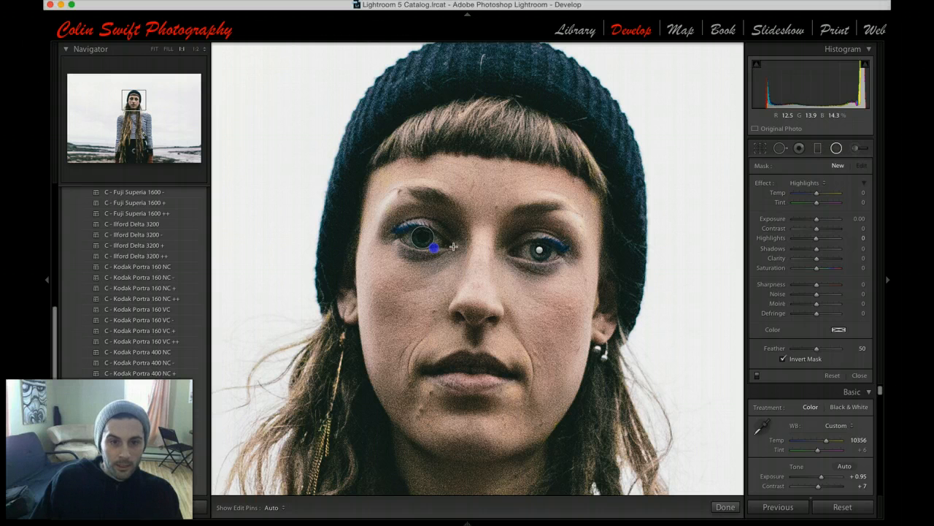
drag(817, 222, 819, 222)
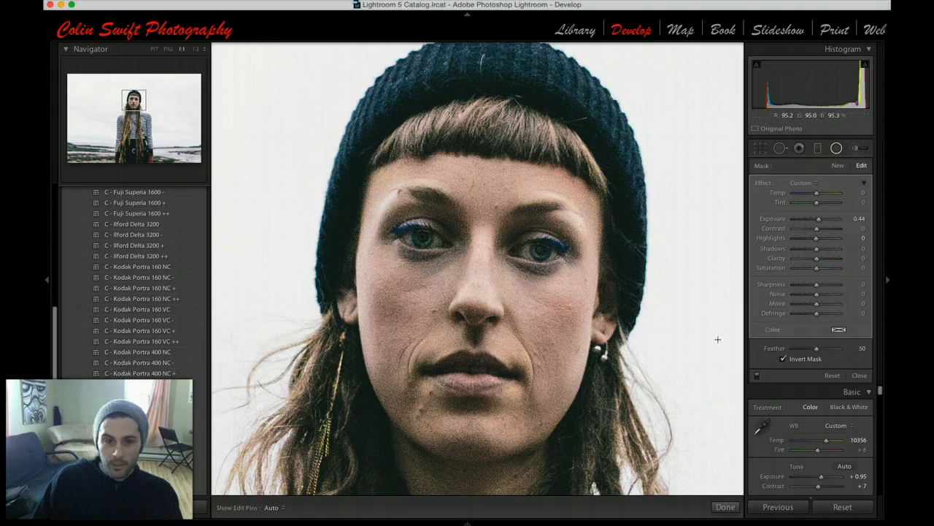
click(725, 507)
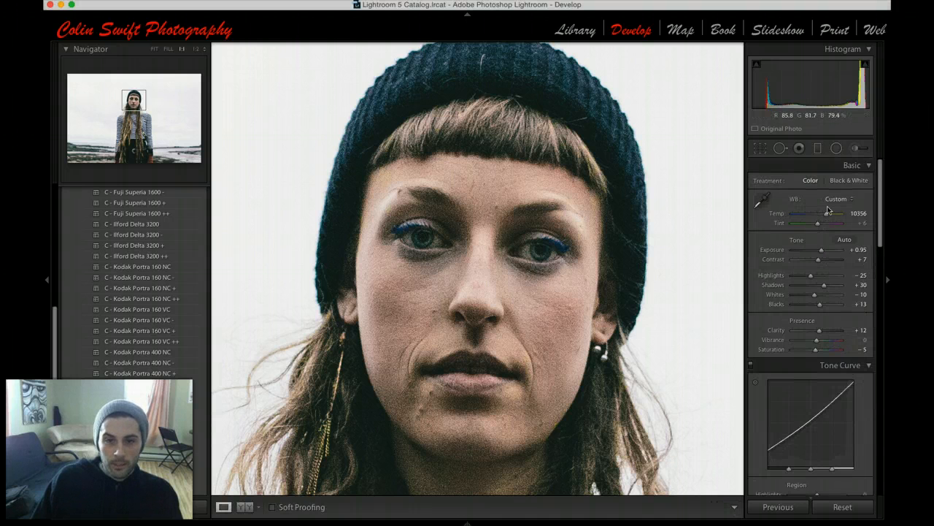
Step: Heal the small blemishes on the forehead, the cheek and below the corner of the mouth with a size 13 Spot Removal brush
click(780, 148)
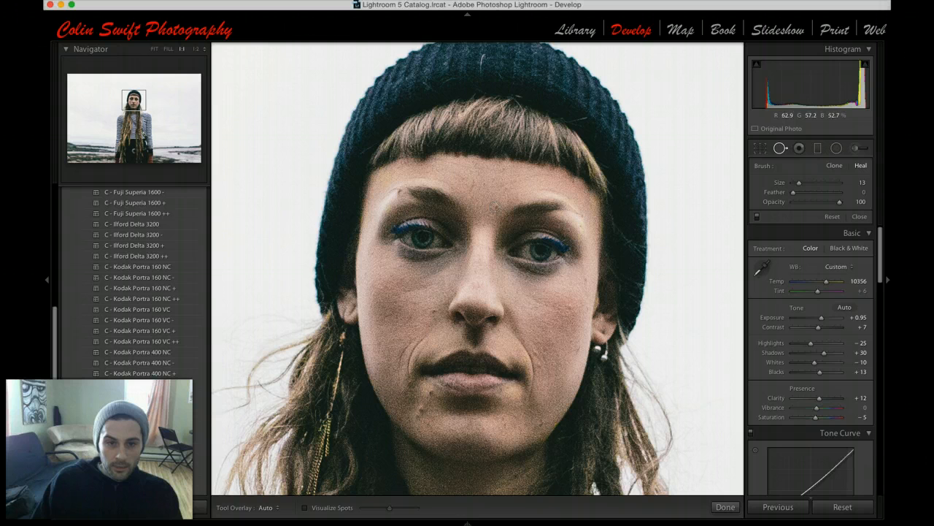
click(495, 206)
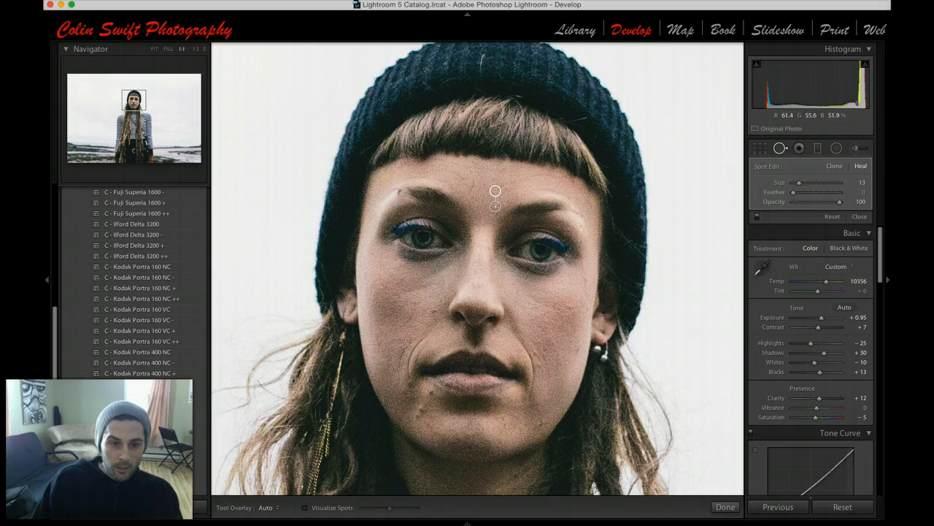
click(433, 310)
click(429, 393)
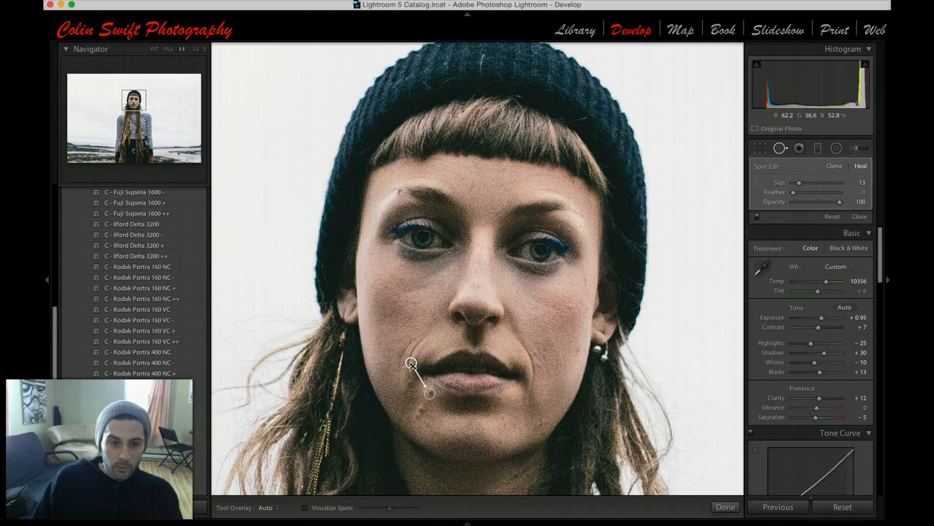
drag(411, 362, 432, 405)
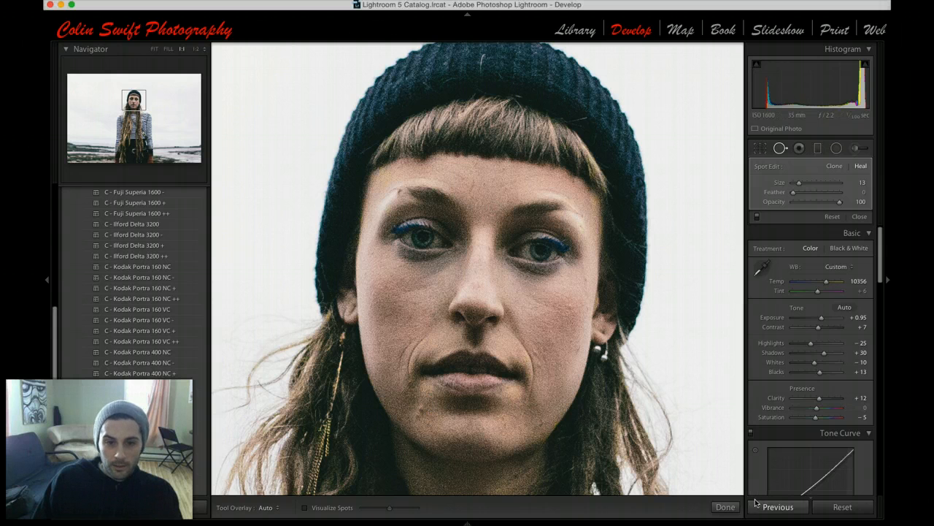
click(725, 506)
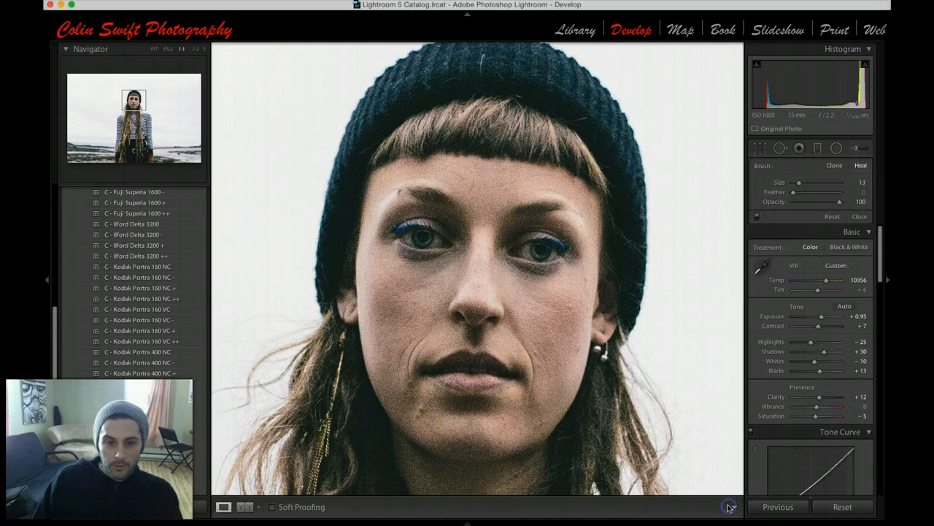
click(496, 249)
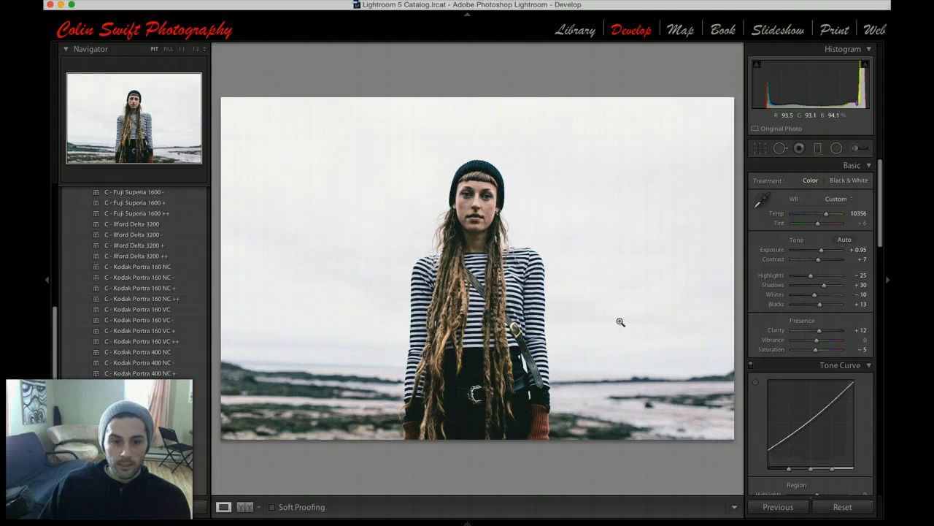
Step: Paint an Adjustment Brush mask over both red cuffs at the wrists with brush size 4.0
click(858, 148)
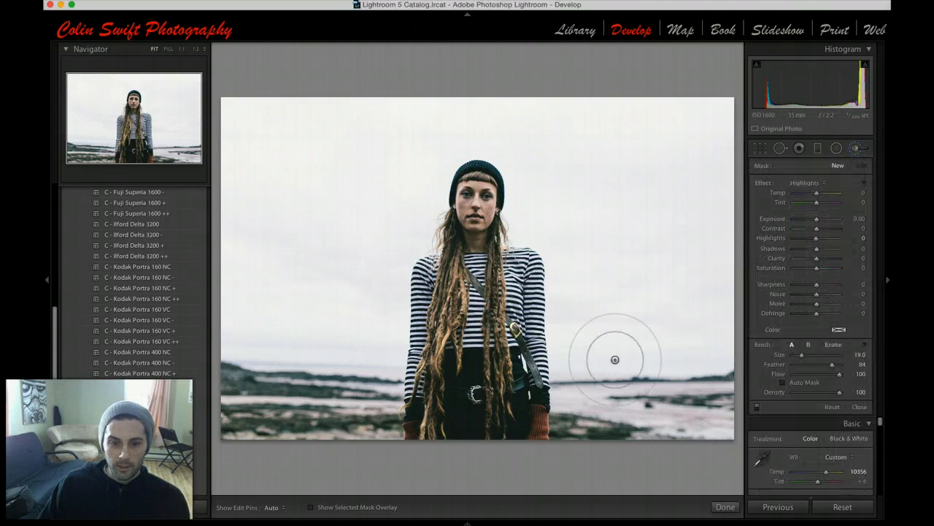
scroll(545, 416, down, 4)
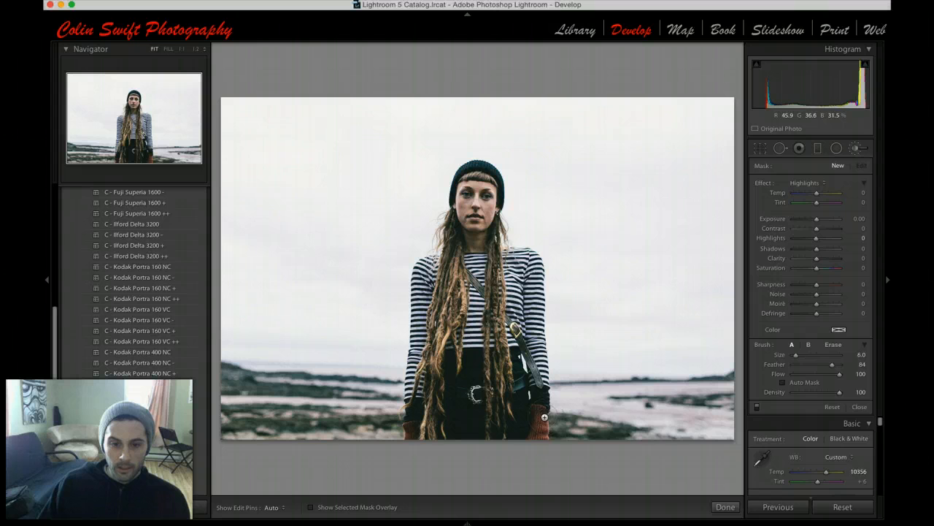
key(h)
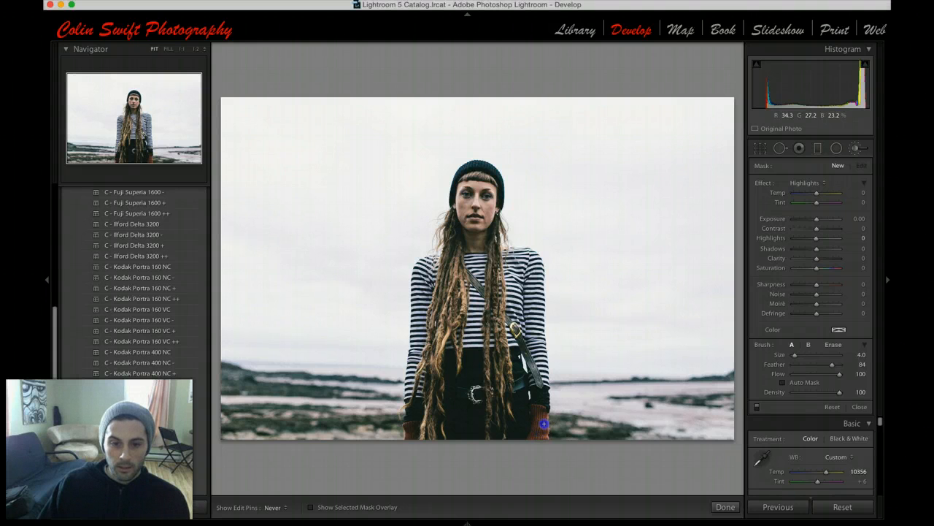
click(534, 416)
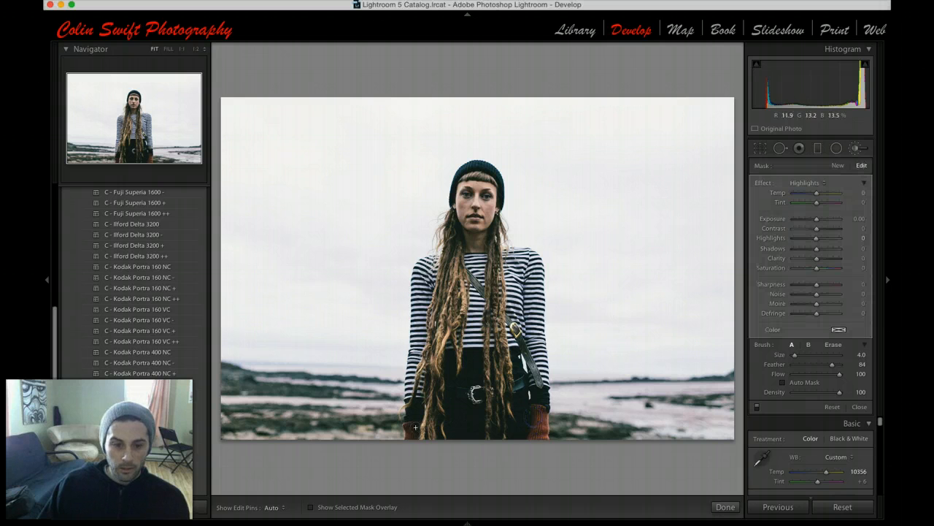
key(h)
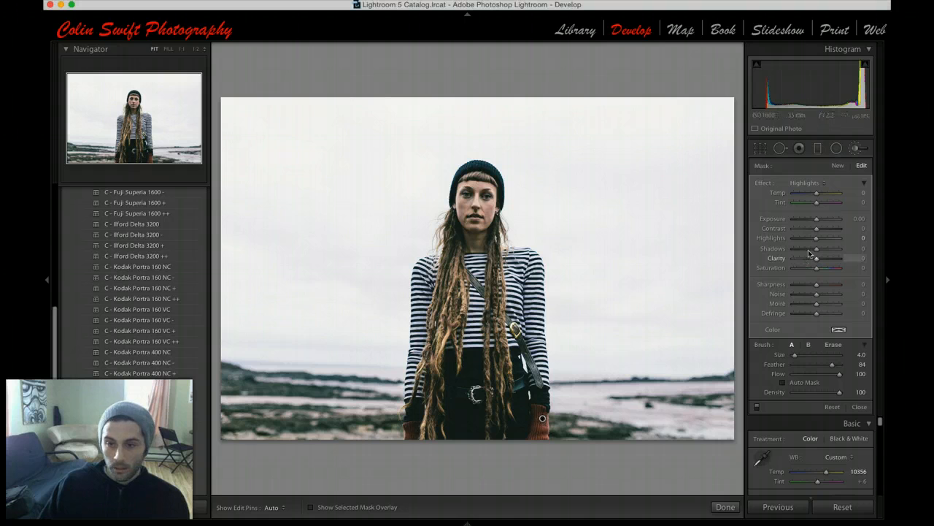
Step: Set the cuff mask's Exposure to 0.39 and Saturation to 26, and finish the brush adjustment
drag(817, 220, 819, 220)
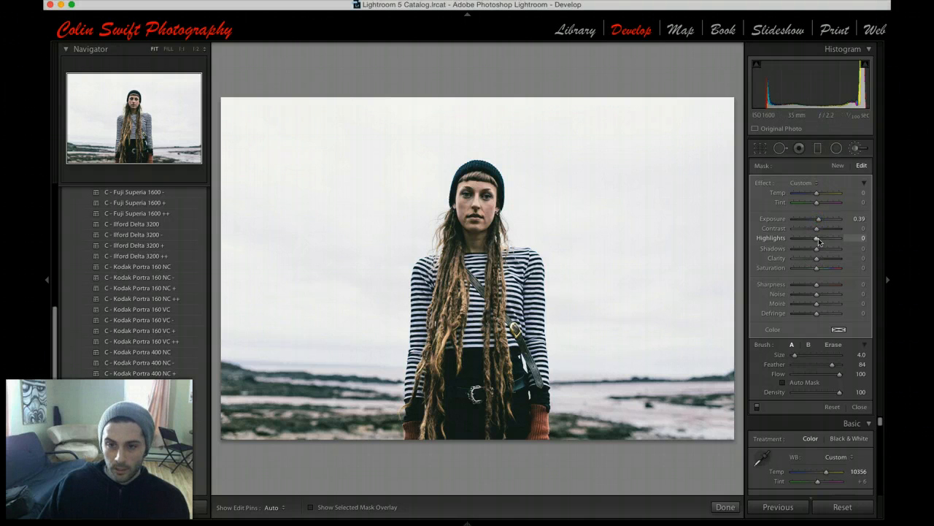
drag(818, 271, 823, 271)
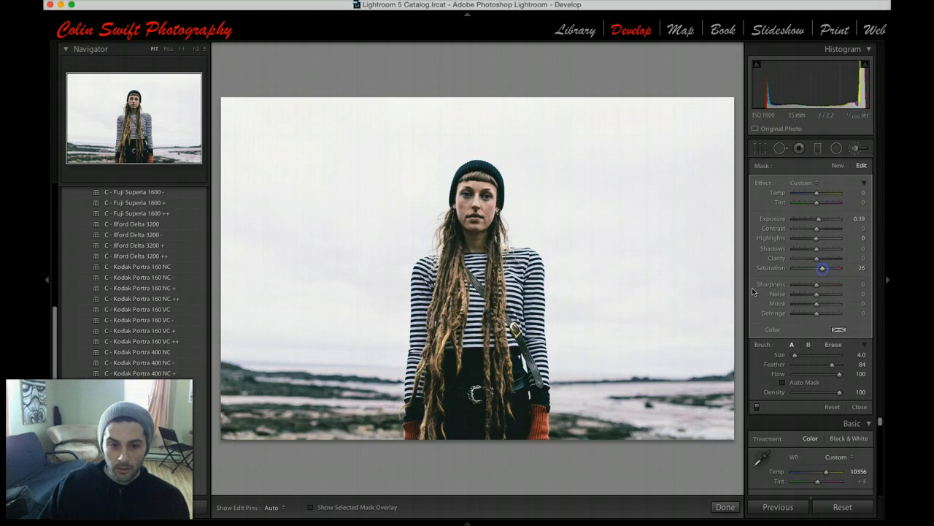
key(h)
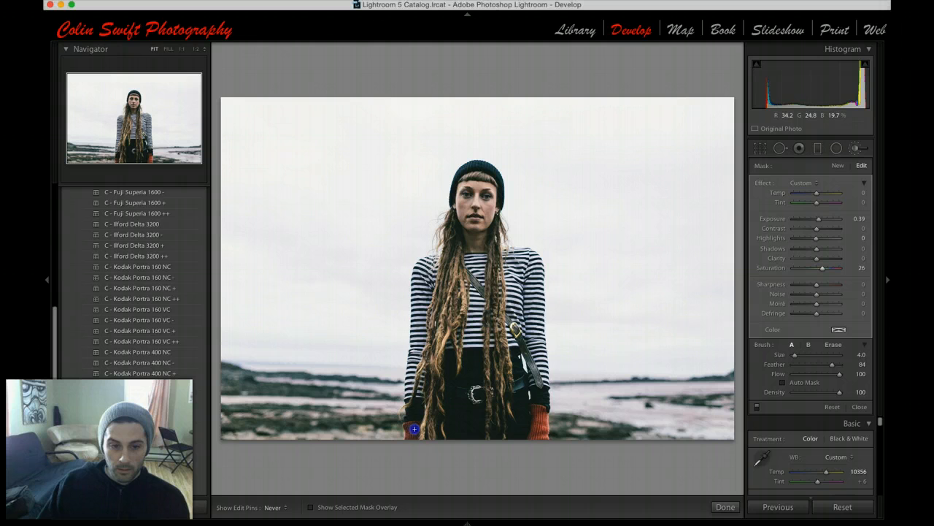
key(h)
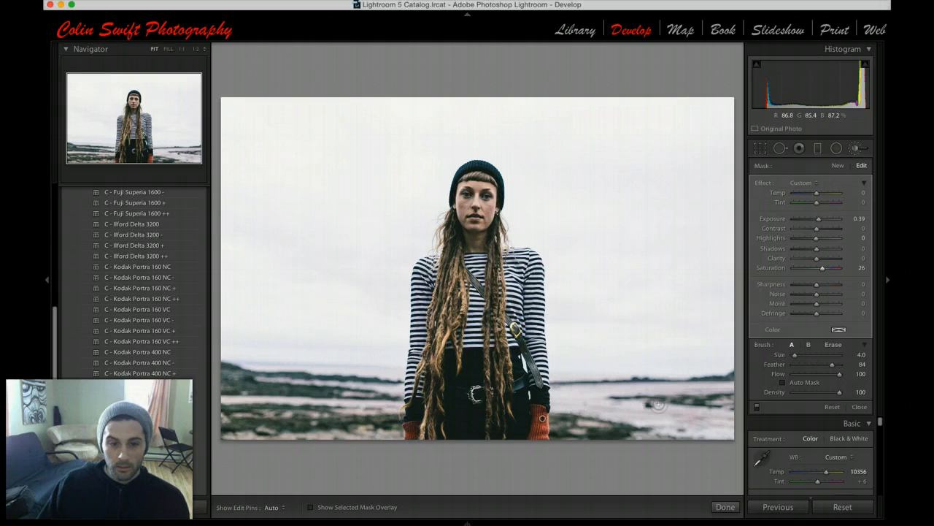
click(726, 507)
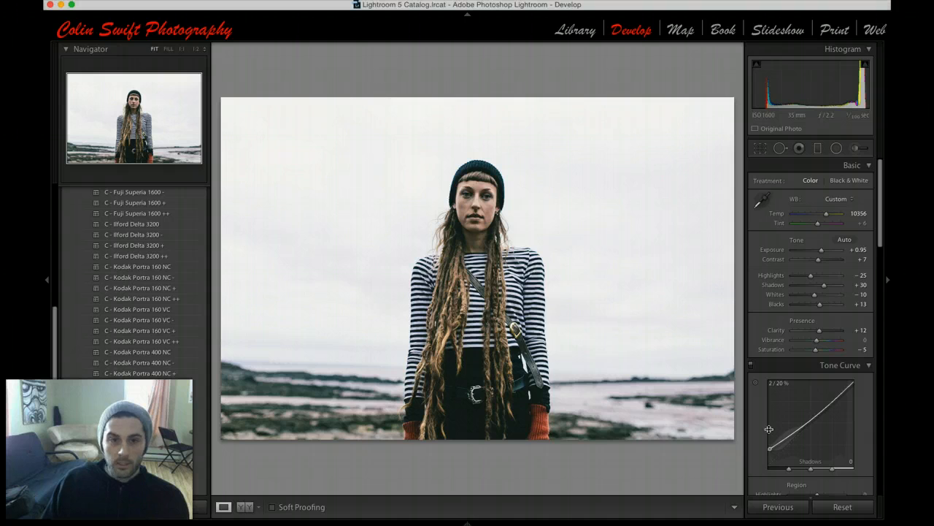
Step: Compare the edited portrait with its original version by switching repeatedly between the before and after views
key(backslash)
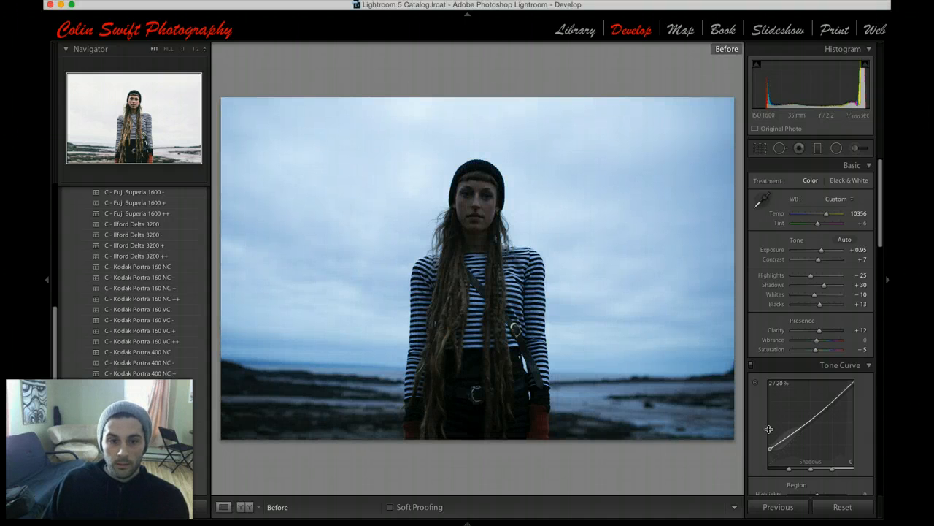
key(backslash)
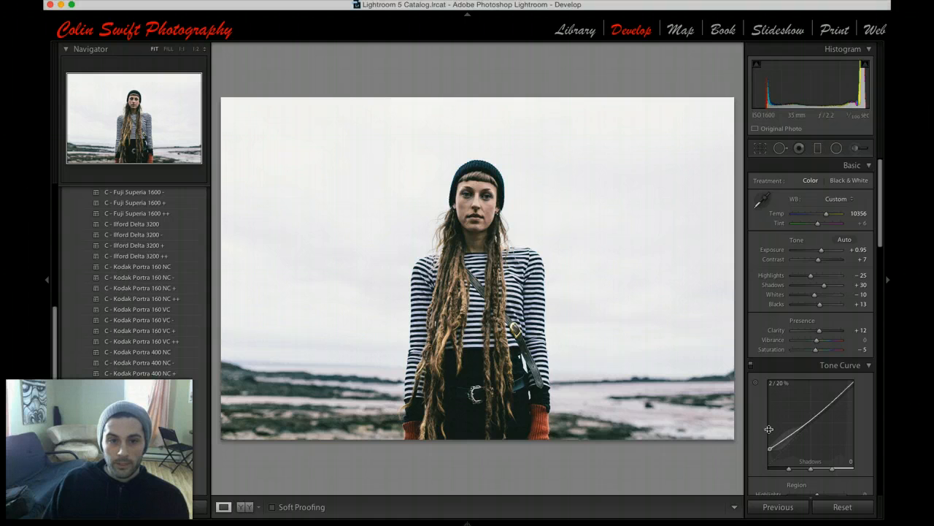
key(backslash)
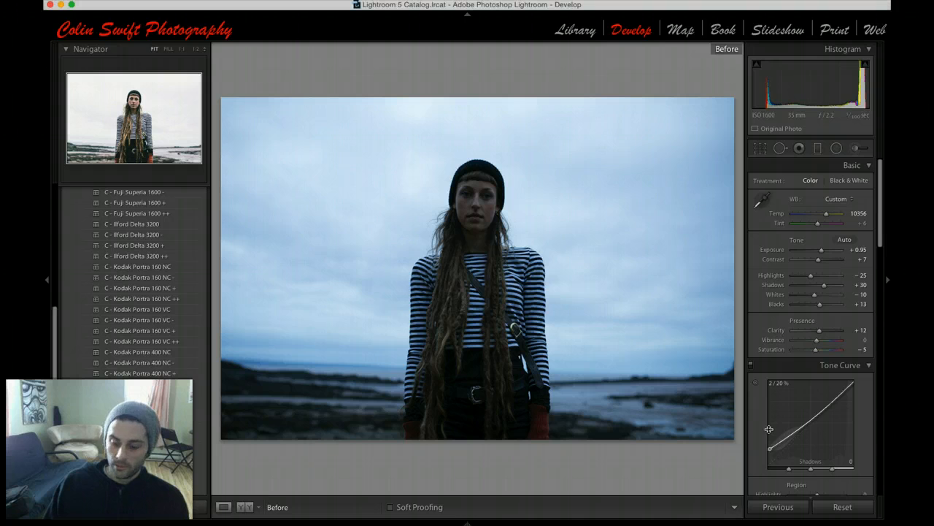
key(backslash)
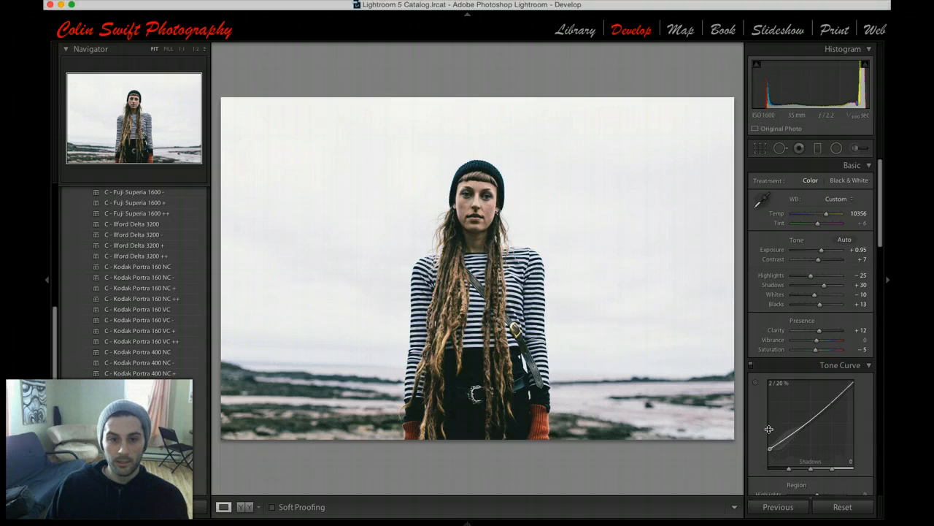
key(backslash)
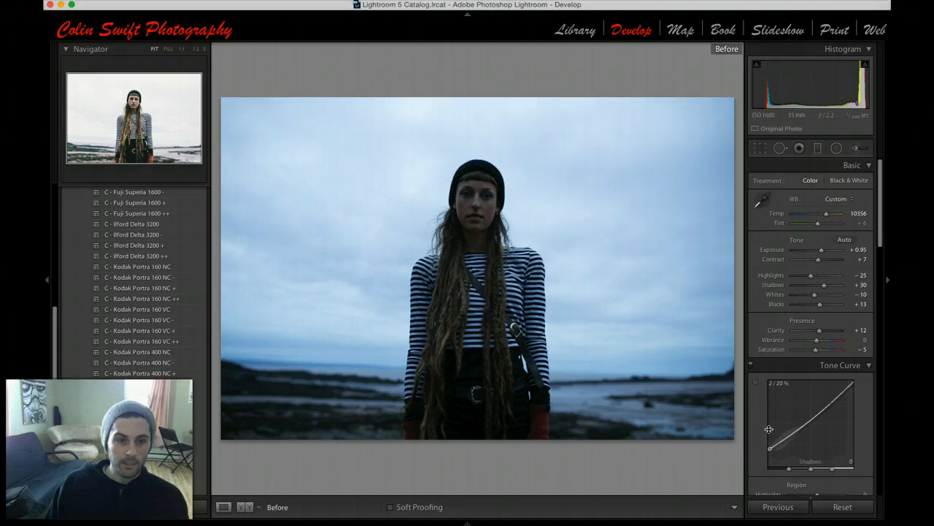
key(backslash)
key(backslash)
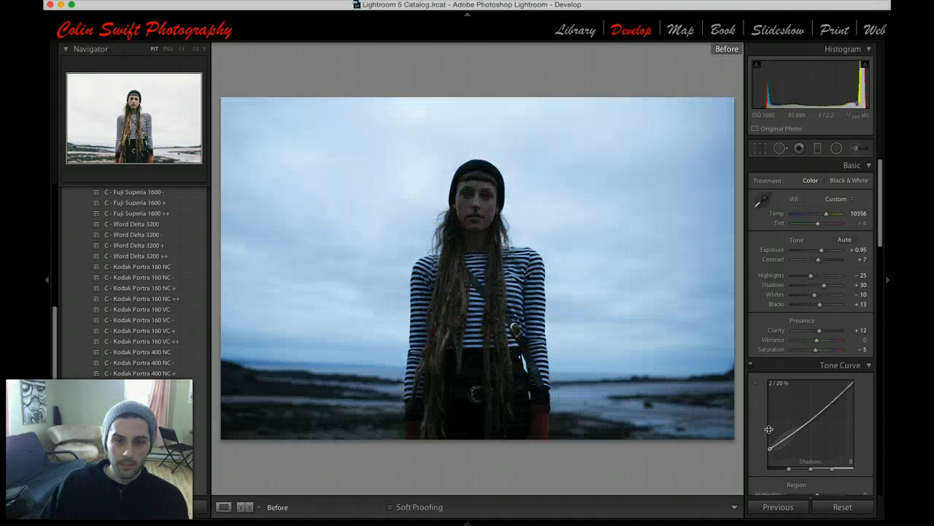
key(backslash)
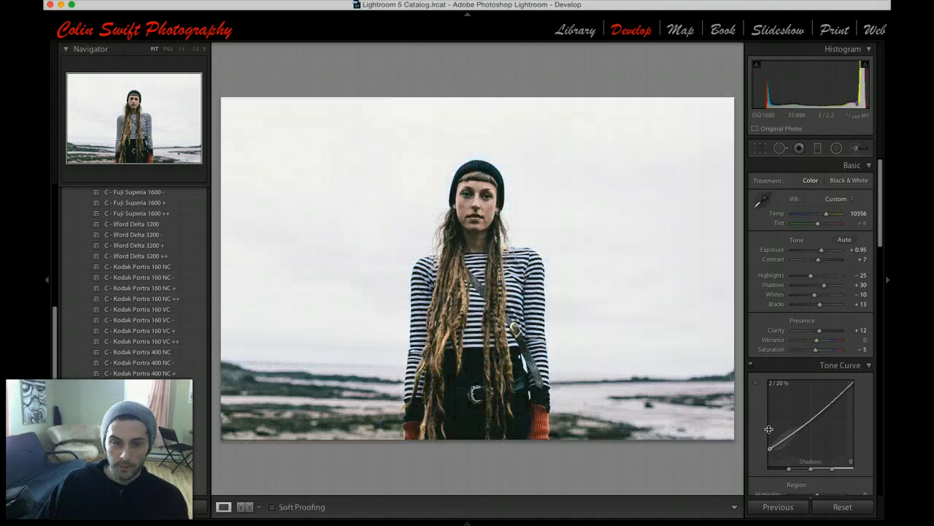
Step: Paint a new Adjustment Brush mask over the whole sky around the woman with brush size 12 to 13, showing the mask overlay
click(857, 148)
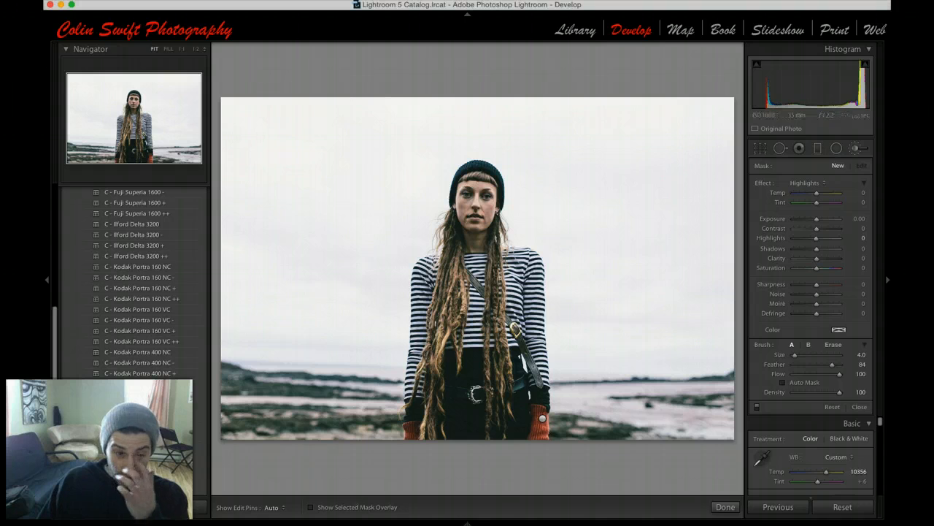
click(312, 507)
scroll(258, 206, up, 4)
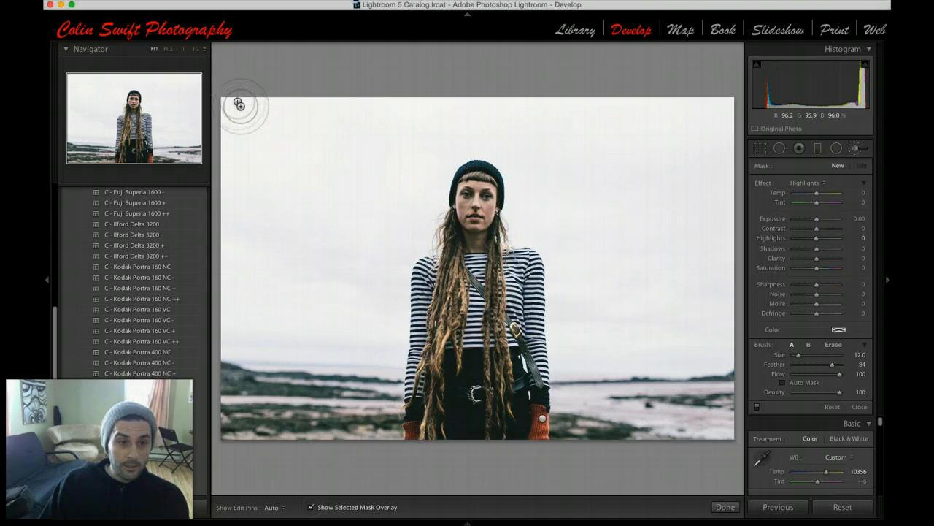
mouse_move(236, 104)
mouse_down()
mouse_move(235, 314)
mouse_move(249, 338)
mouse_move(267, 344)
mouse_move(272, 106)
mouse_up()
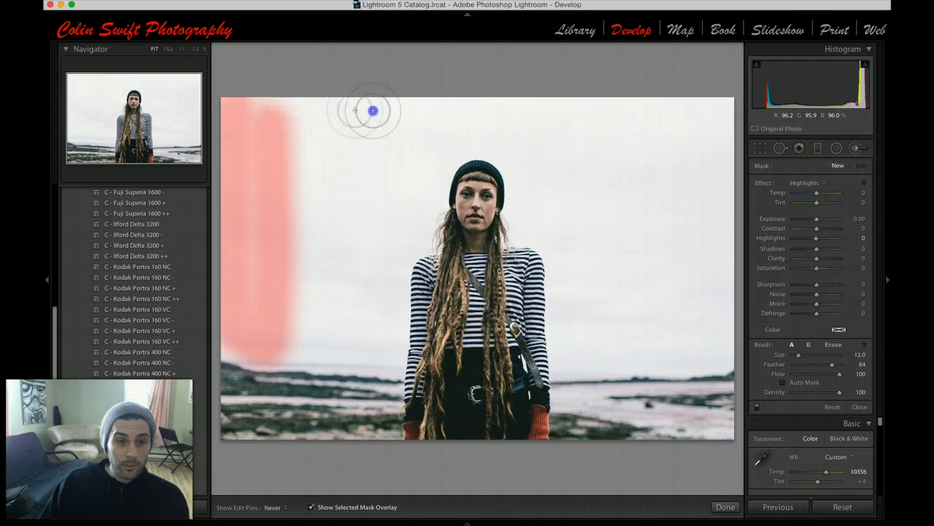
mouse_move(373, 110)
mouse_down()
mouse_move(704, 114)
mouse_move(475, 107)
mouse_move(330, 139)
mouse_move(321, 152)
mouse_move(309, 140)
mouse_move(306, 335)
mouse_move(349, 324)
mouse_move(350, 213)
mouse_move(387, 144)
mouse_move(404, 141)
mouse_move(335, 236)
mouse_move(351, 178)
mouse_move(330, 306)
mouse_move(282, 346)
mouse_move(267, 313)
mouse_move(281, 199)
mouse_move(357, 158)
mouse_move(430, 135)
mouse_move(575, 134)
mouse_move(732, 107)
mouse_move(741, 111)
mouse_move(727, 117)
mouse_move(713, 354)
mouse_move(573, 358)
mouse_move(578, 266)
mouse_move(566, 222)
mouse_move(529, 219)
mouse_move(527, 162)
mouse_move(535, 155)
mouse_move(658, 154)
mouse_move(691, 175)
mouse_move(673, 314)
mouse_move(610, 313)
mouse_move(666, 232)
mouse_move(637, 182)
mouse_move(577, 187)
mouse_move(637, 239)
mouse_move(622, 279)
mouse_move(652, 315)
mouse_move(682, 316)
mouse_move(656, 154)
mouse_move(610, 190)
mouse_move(553, 133)
mouse_move(505, 132)
mouse_move(442, 136)
mouse_move(404, 207)
mouse_move(417, 201)
mouse_move(415, 228)
mouse_move(390, 217)
mouse_move(372, 369)
mouse_move(378, 275)
mouse_move(417, 151)
mouse_up()
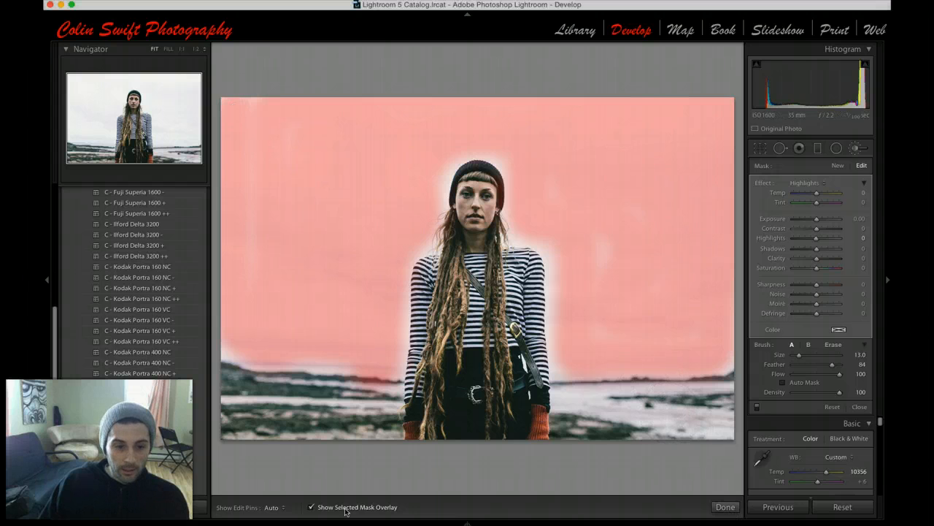
Step: Hide the mask overlay and set the sky mask's Exposure to -1.72 and Highlights to -31
click(311, 508)
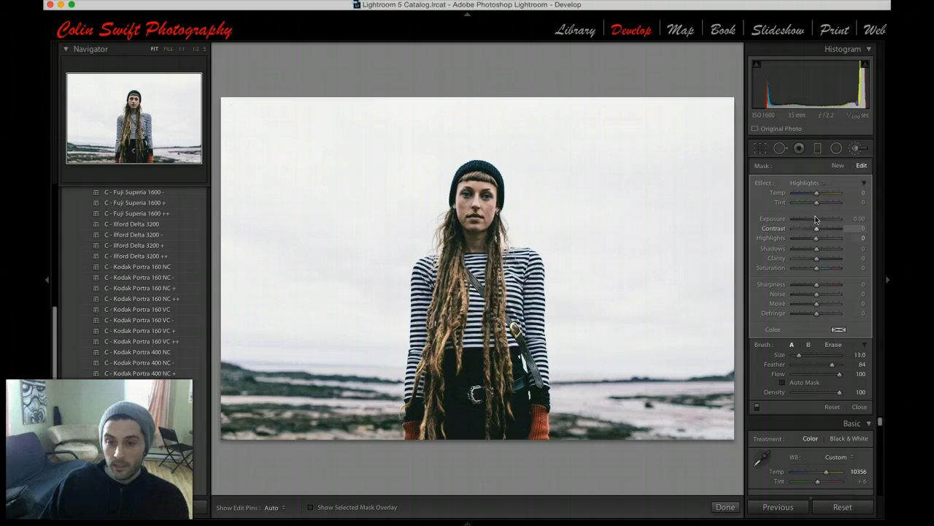
mouse_move(817, 223)
mouse_down()
mouse_move(807, 223)
mouse_move(810, 240)
mouse_up()
key(h)
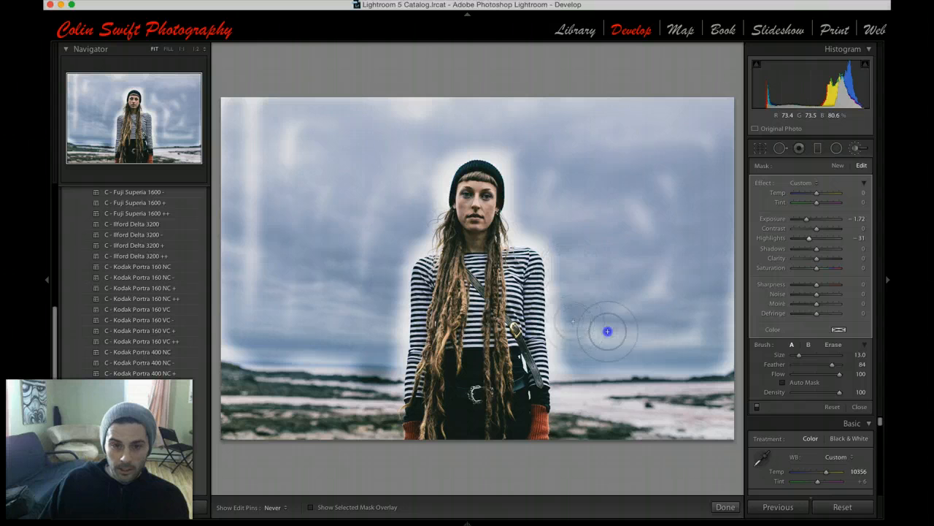
key(h)
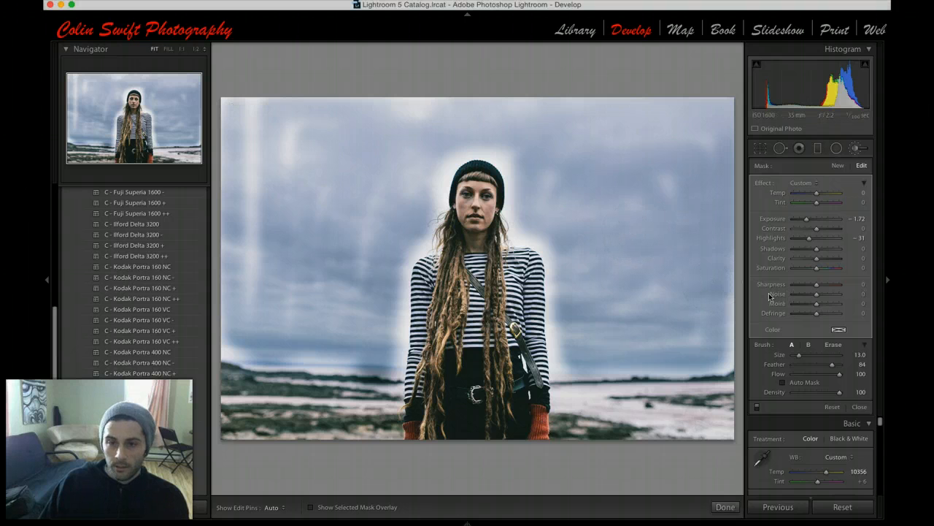
Step: Compare the photo with and without the brush adjustments, leave them switched off, and close the Adjustment Brush
click(758, 410)
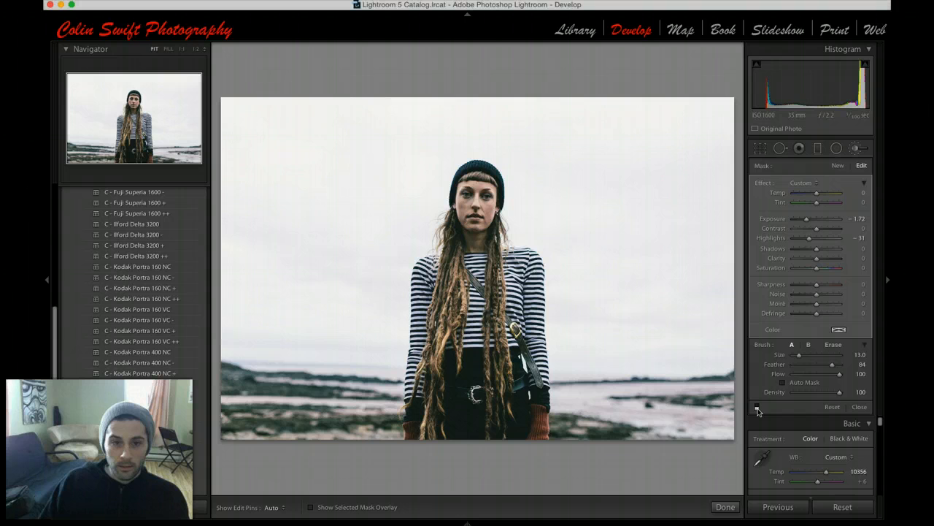
click(758, 410)
click(758, 410)
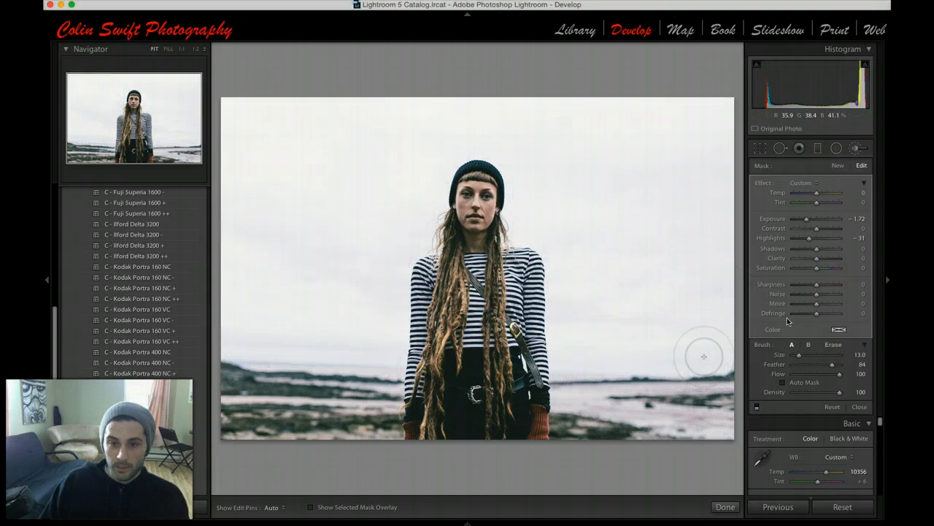
mouse_move(741, 520)
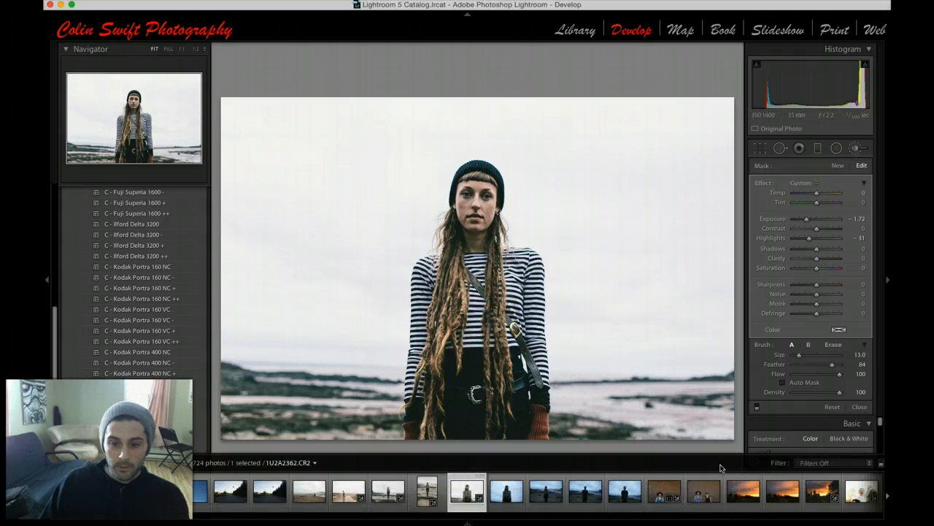
key(k)
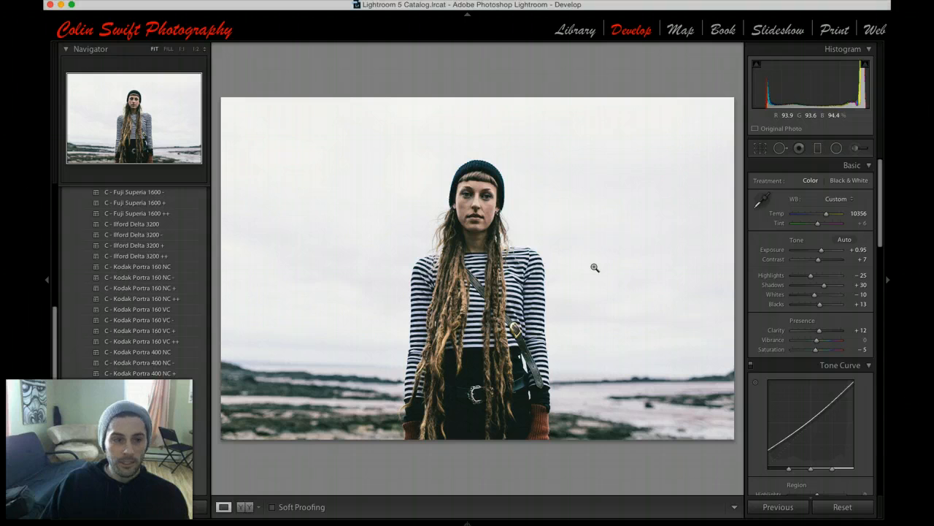
Step: View the original version of the portrait and return to the edited version
key(backslash)
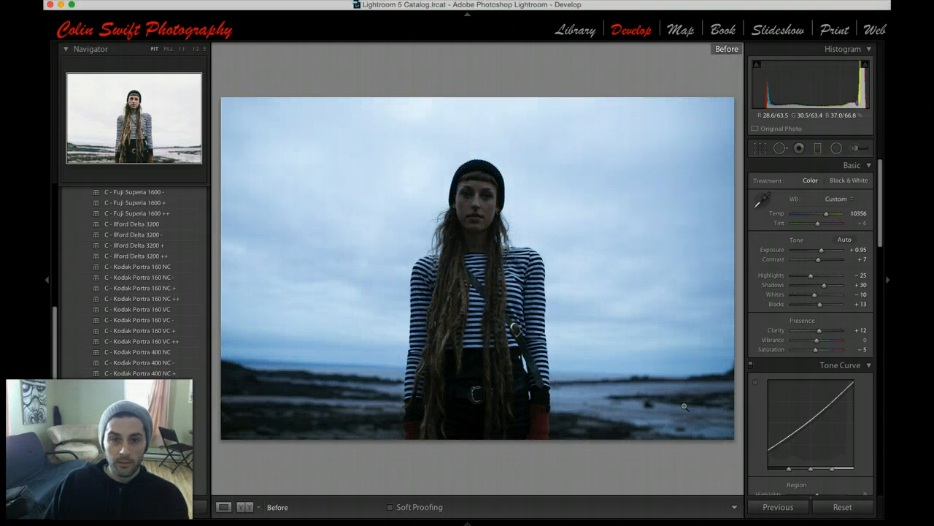
key(backslash)
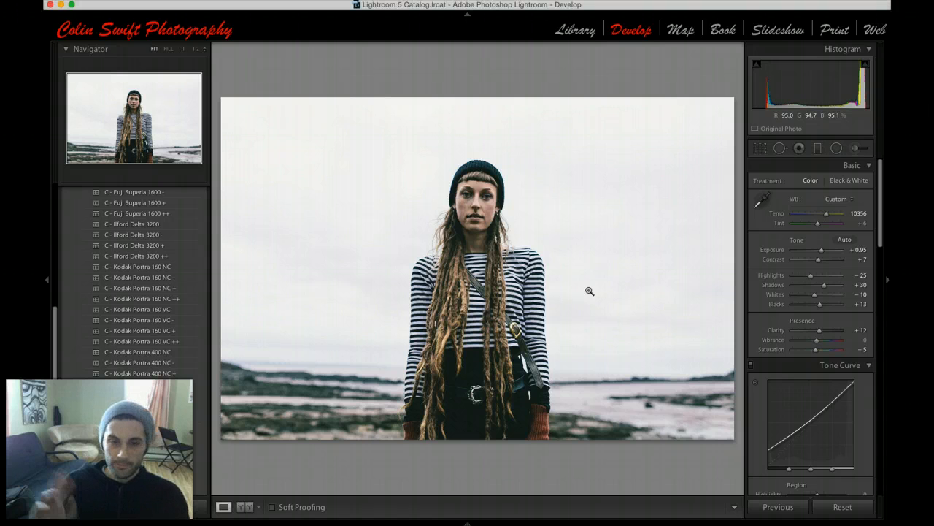
mouse_move(226, 523)
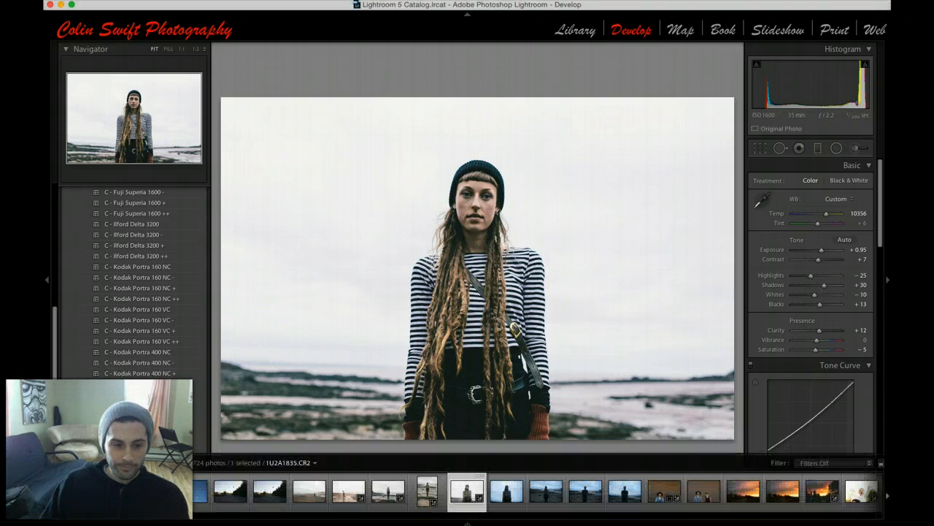